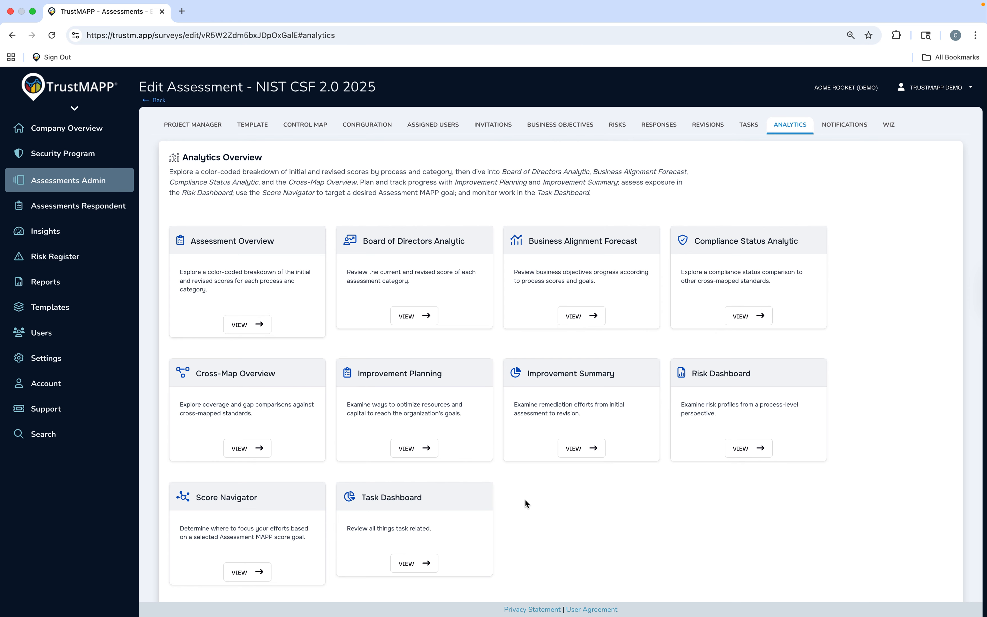
Open the Improvement Planning analytic for the assessment and review its one-time non-labor investment chart.
click(416, 447)
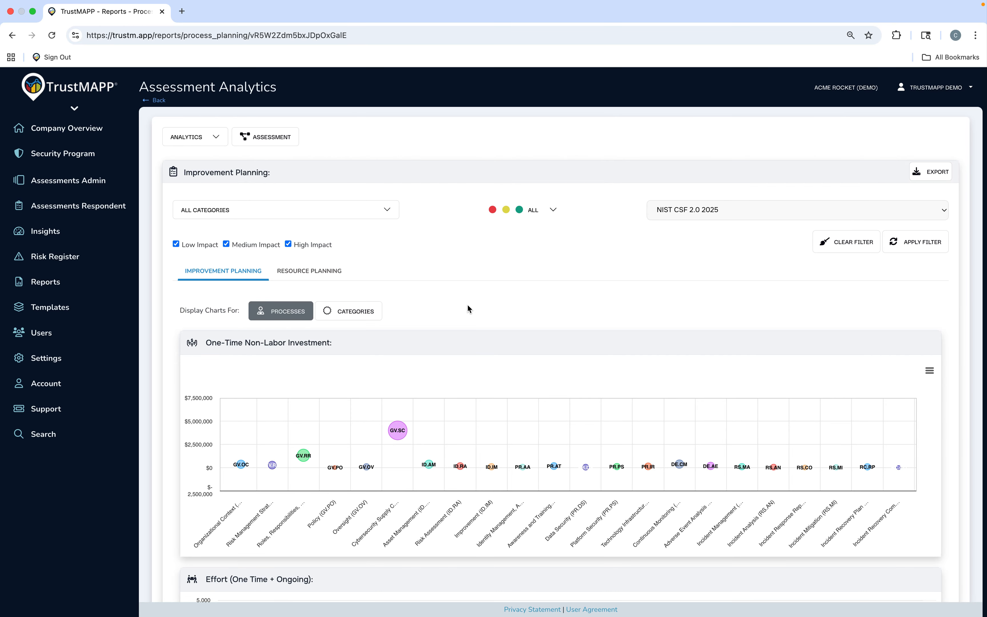
scroll(468, 306, down, 3)
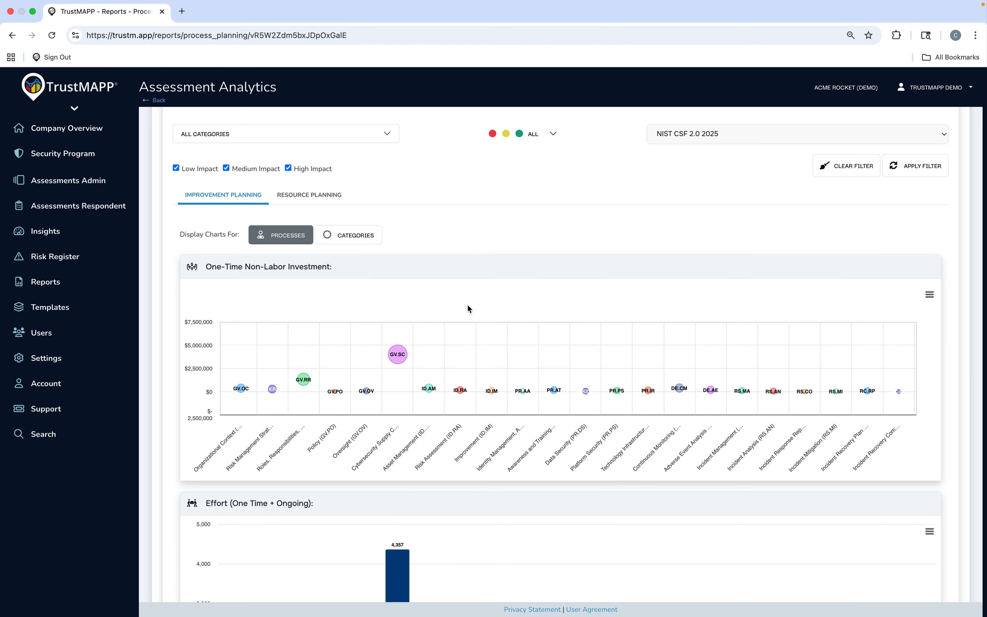
scroll(468, 306, down, 1)
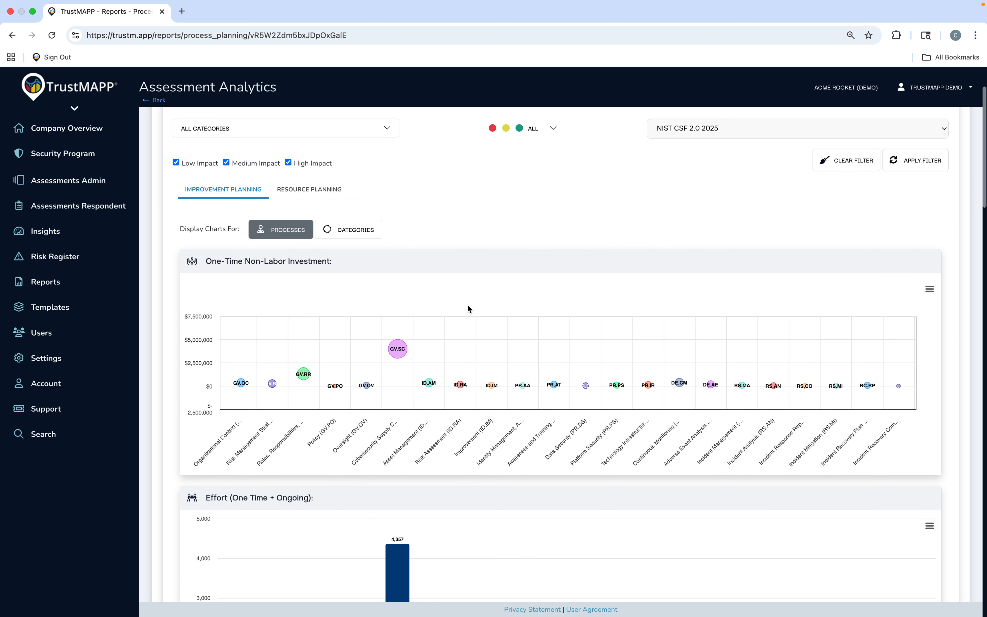
scroll(468, 306, down, 3)
scroll(467, 306, up, 5)
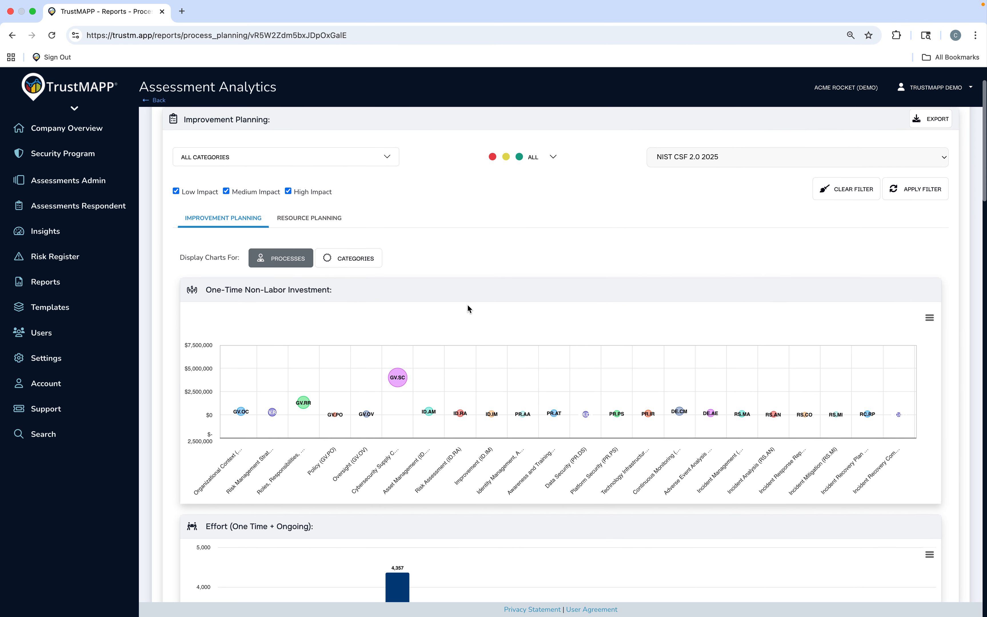
Filter the Improvement Planning analytic to the Identify (ID) category and apply the filter.
click(294, 182)
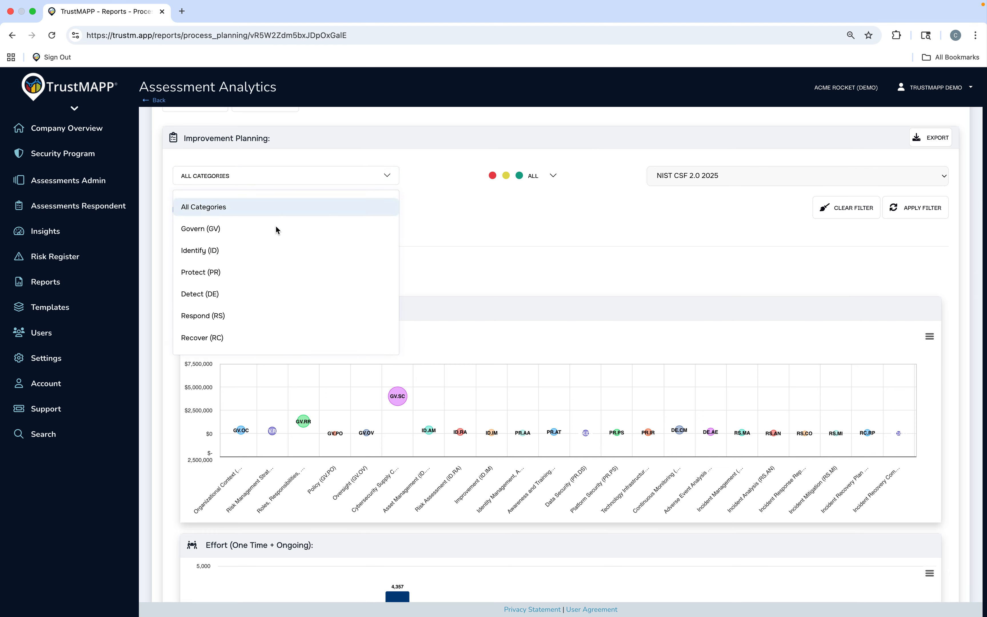
click(268, 251)
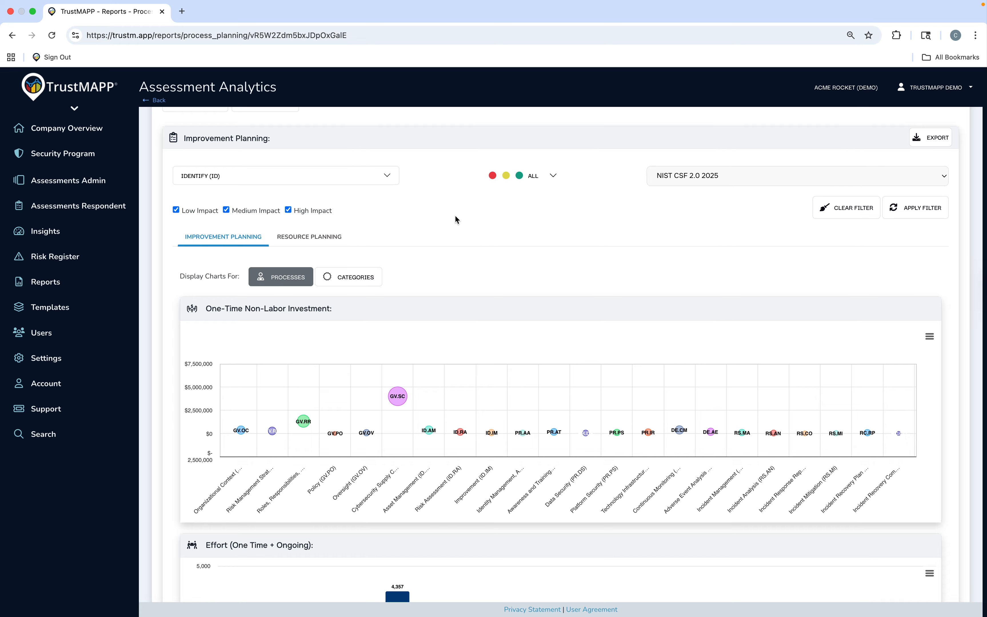
click(918, 209)
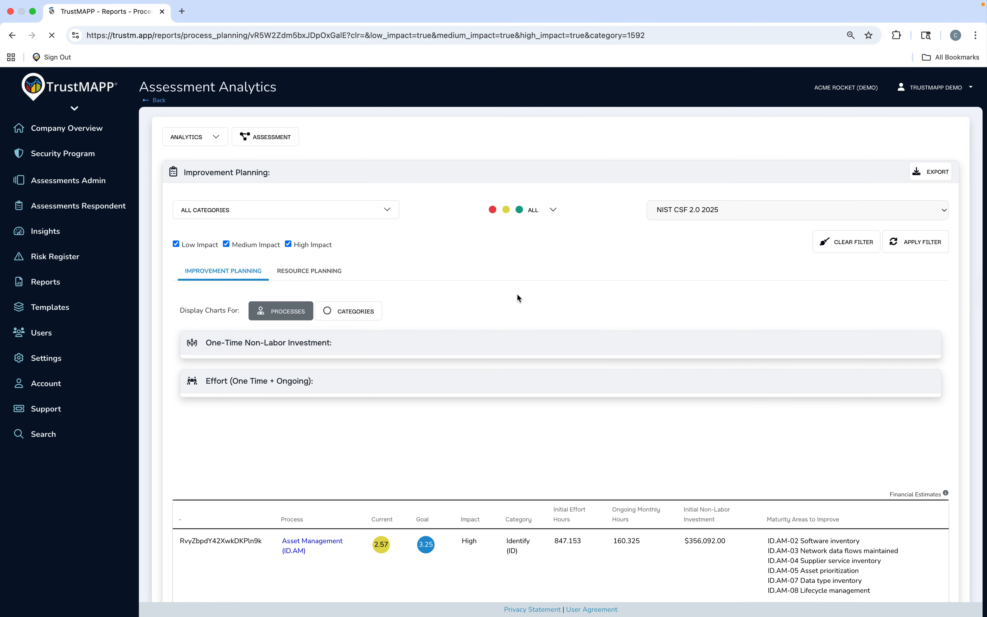
Examine the non-labor investment cost per Identify process, the effort chart and the process table beneath them.
scroll(518, 298, down, 5)
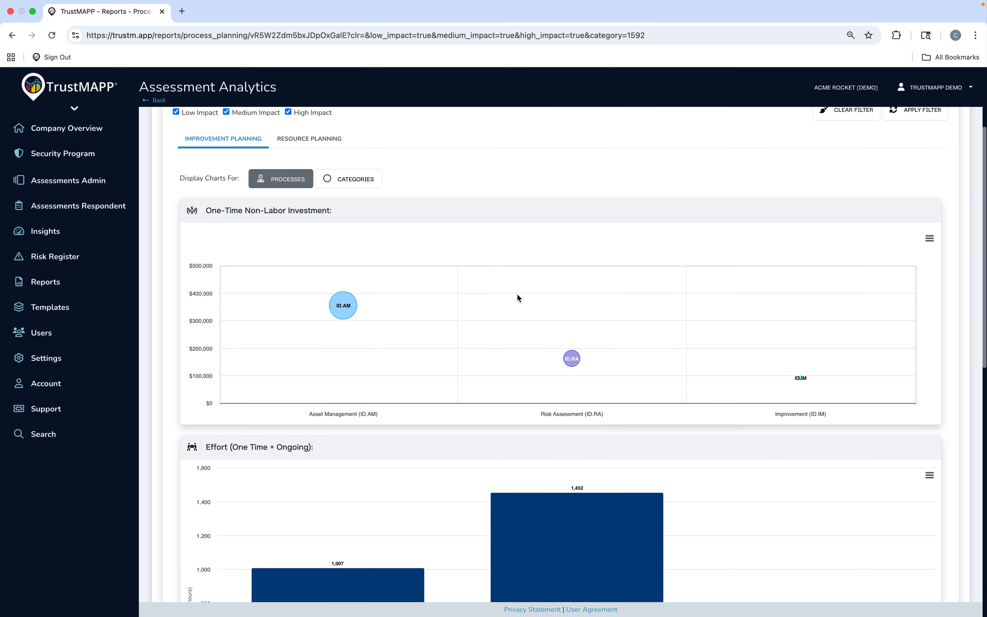
mouse_move(355, 332)
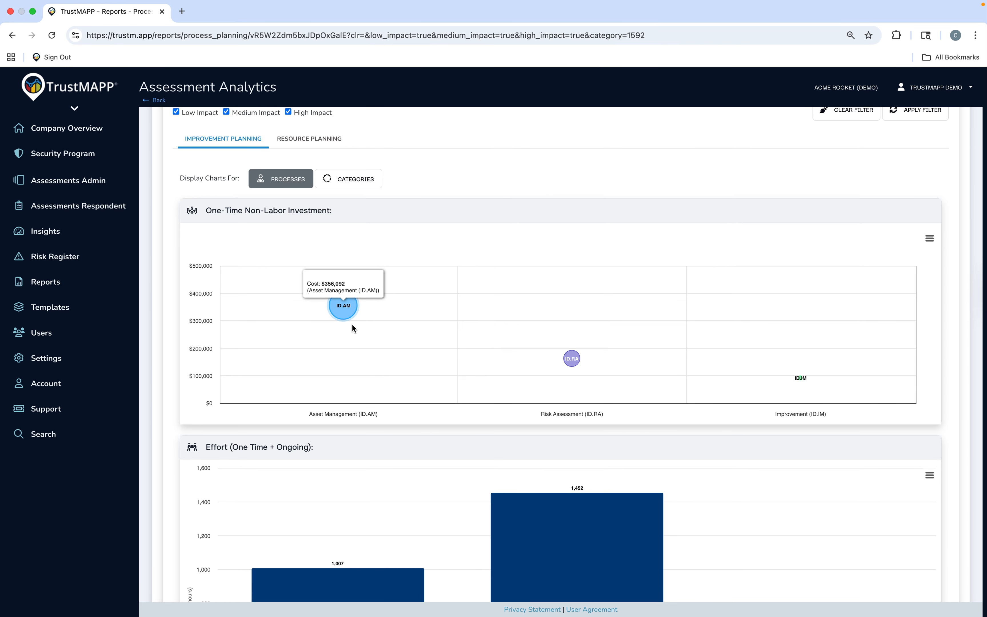
mouse_move(545, 375)
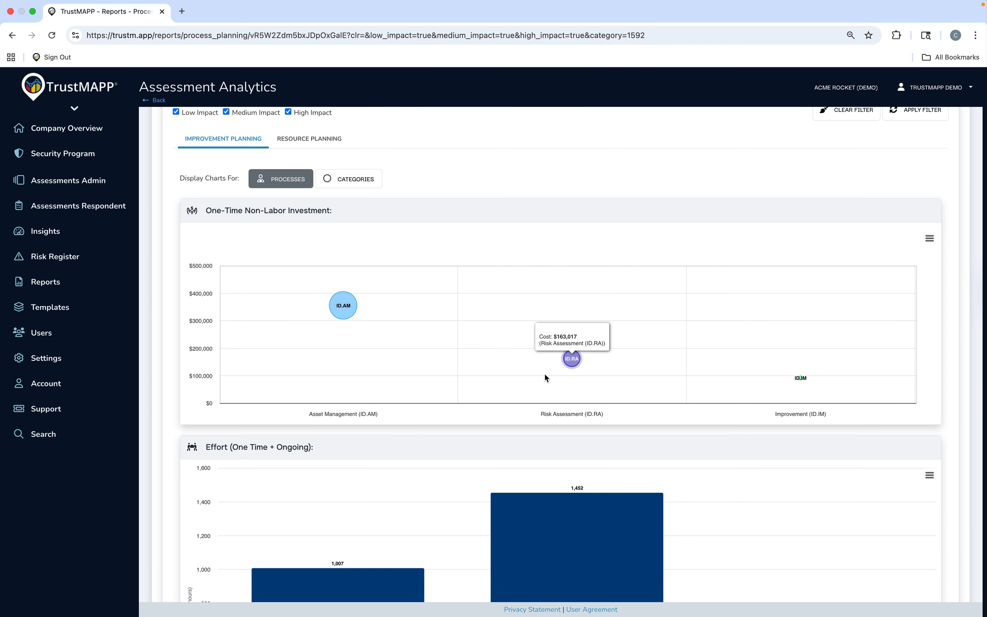
scroll(545, 373, down, 6)
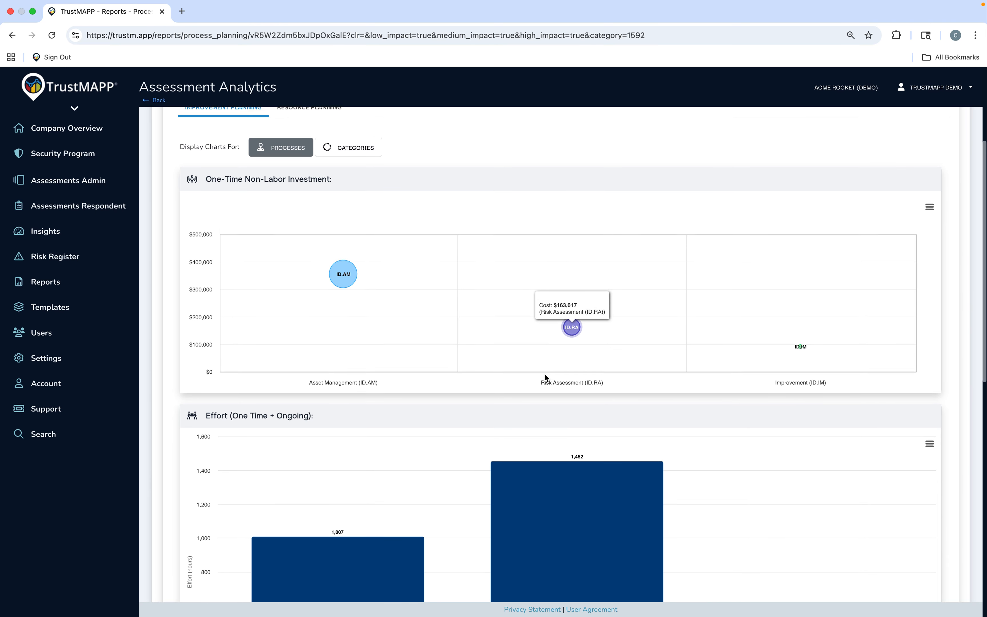
scroll(544, 374, down, 5)
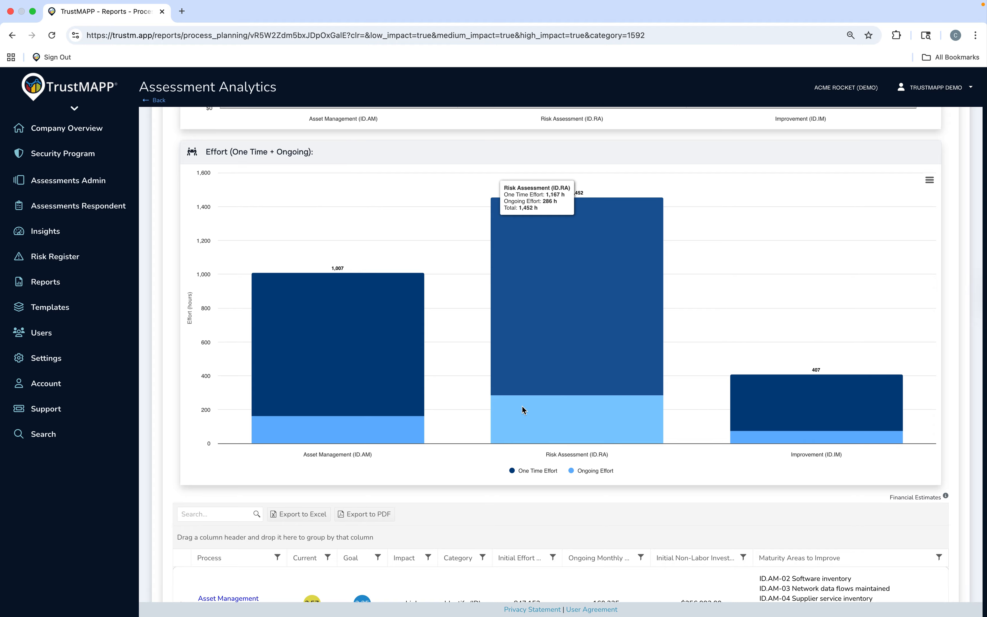
scroll(522, 406, down, 1)
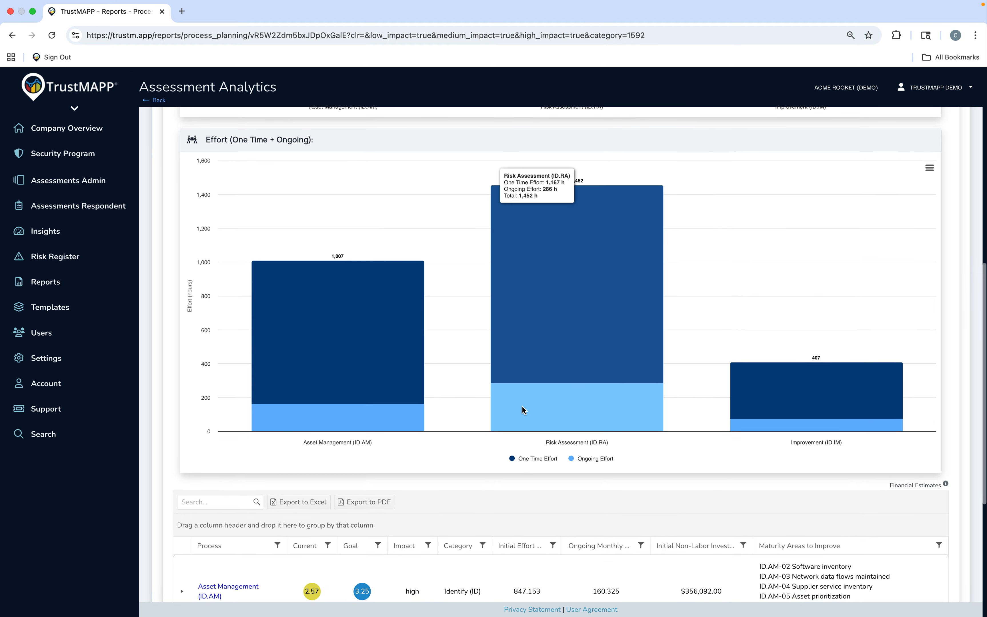
scroll(524, 410, down, 5)
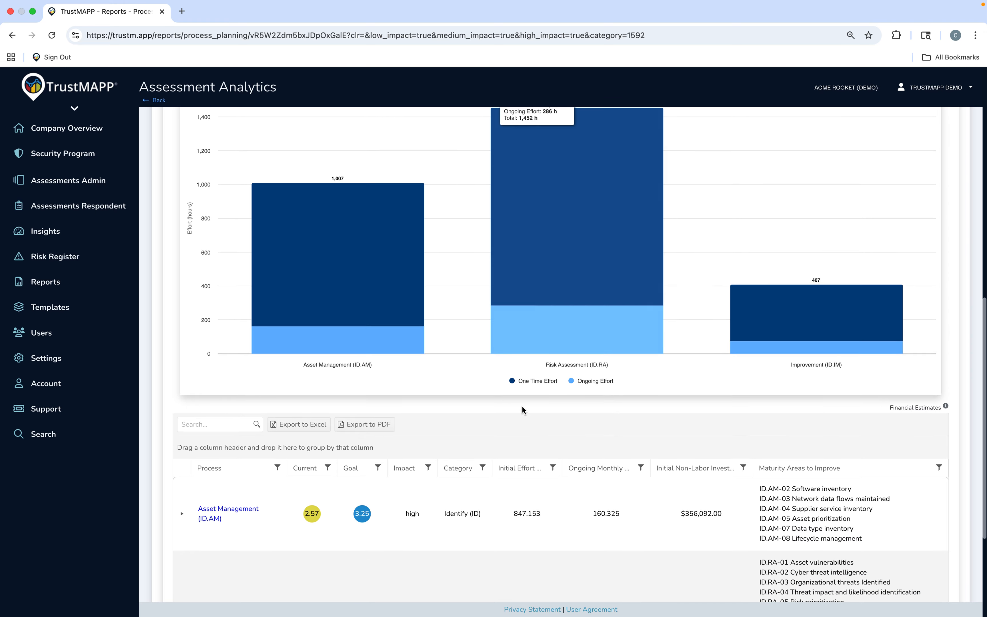
scroll(523, 410, down, 5)
scroll(522, 405, down, 1)
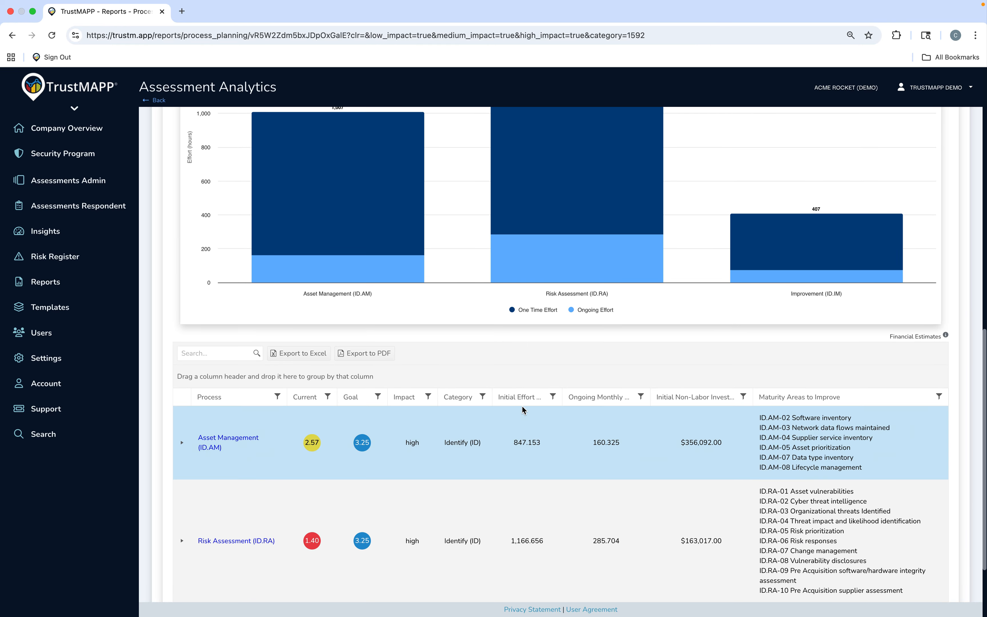
Sort the process table by current score, lowest first, and expand the Risk Assessment (ID.RA) row to read its attribute recommendations.
click(307, 398)
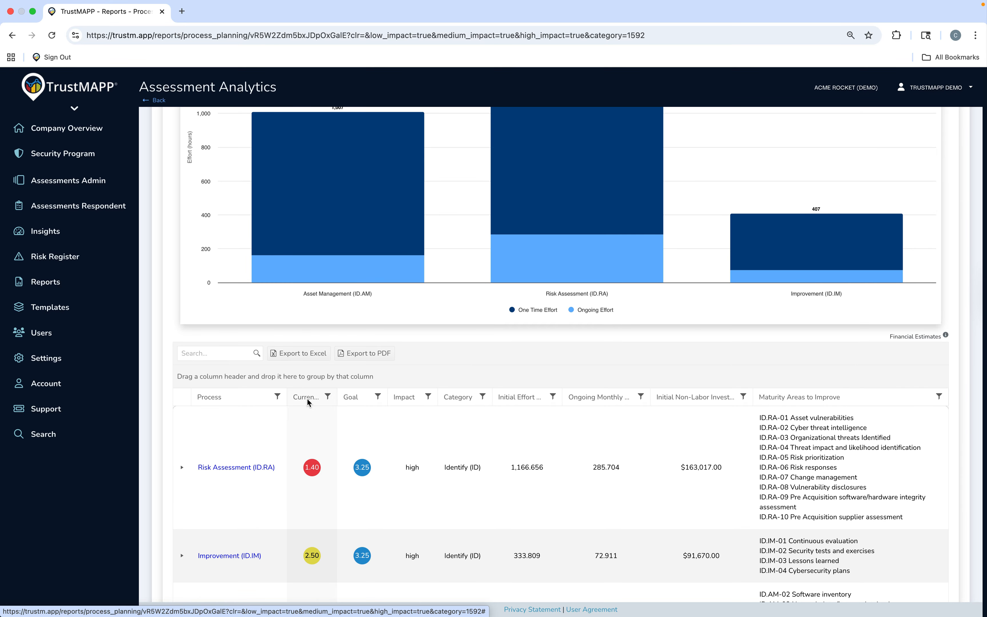
click(231, 449)
click(182, 467)
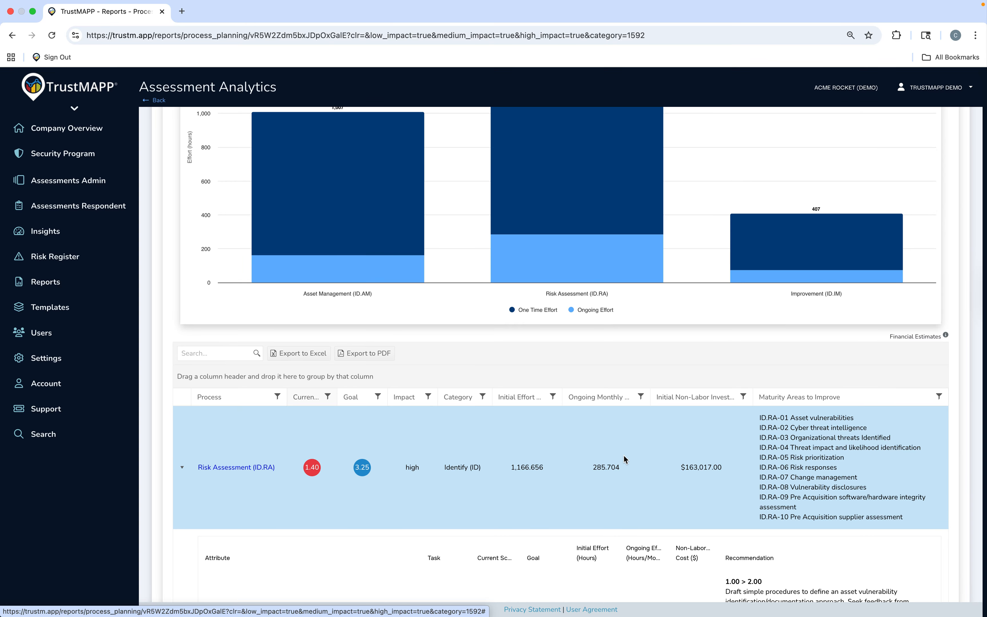
scroll(799, 459, down, 5)
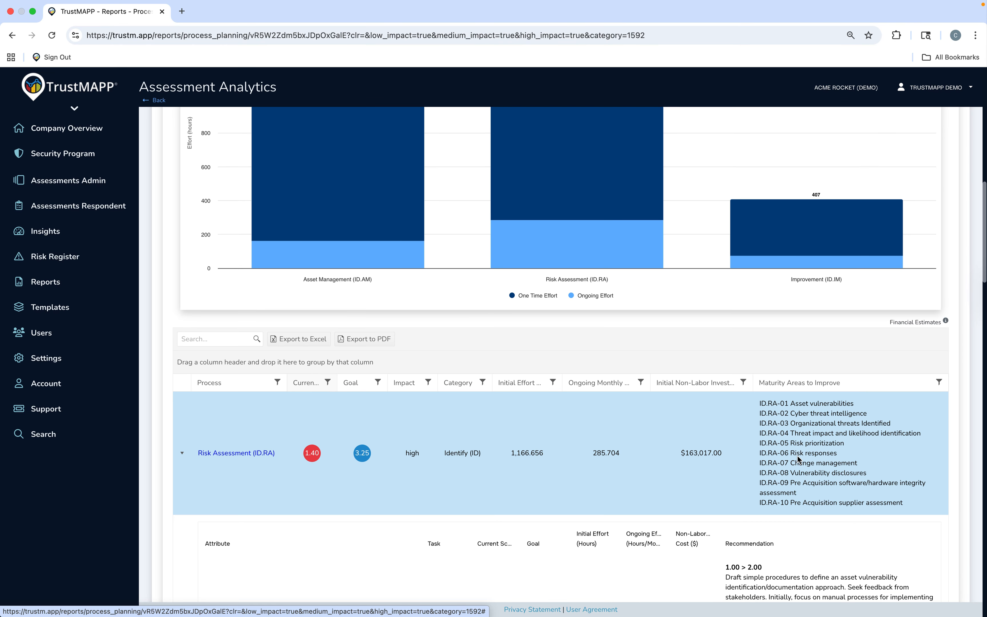
scroll(796, 455, down, 3)
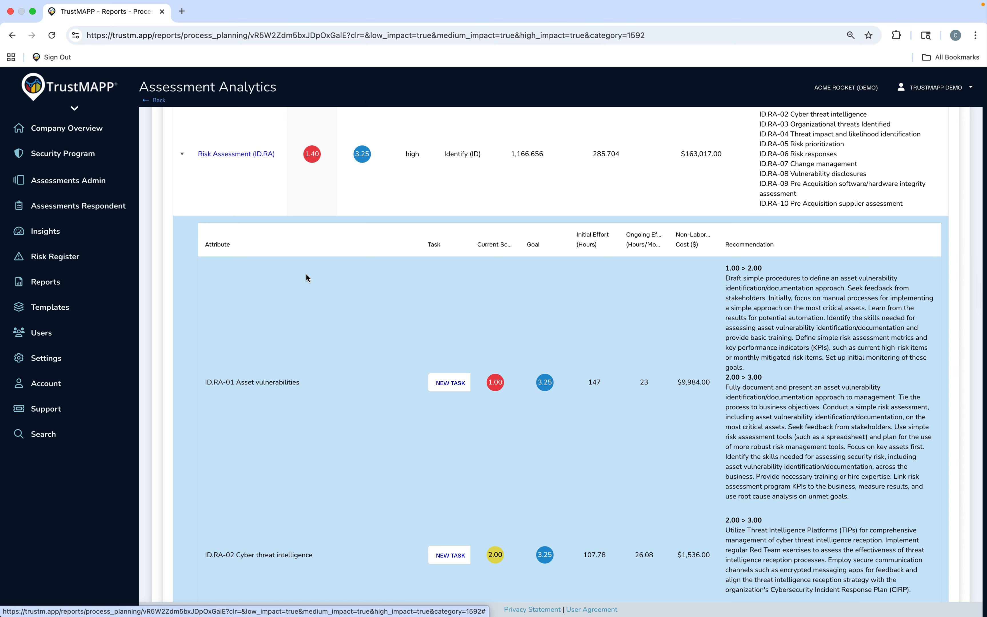
Open a new task form for ID.RA-01 Asset vulnerabilities in a separate browser tab, and collapse the Risk Assessment row.
right_click(448, 384)
click(466, 387)
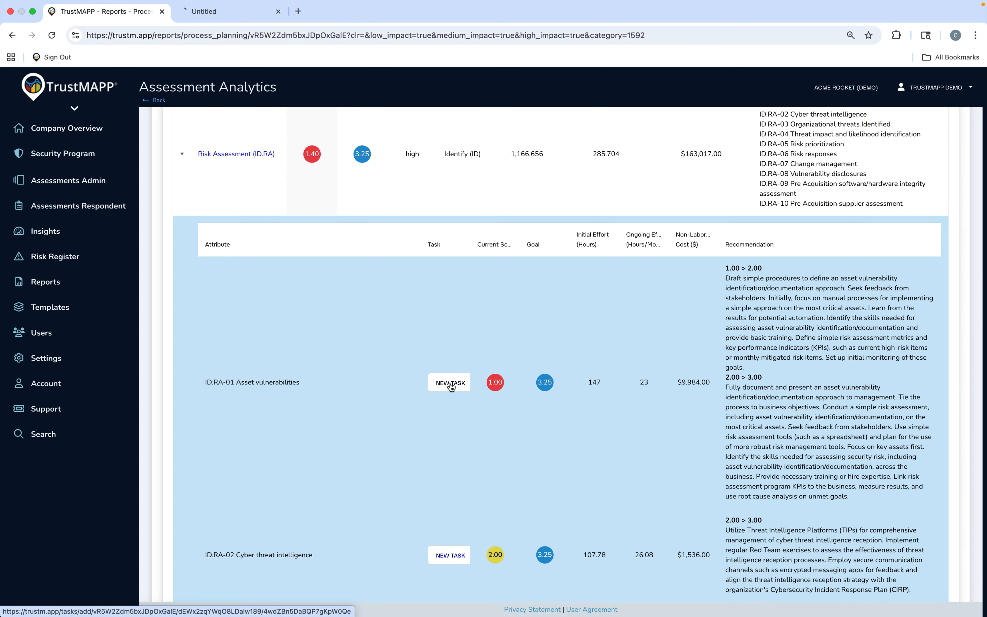
click(182, 155)
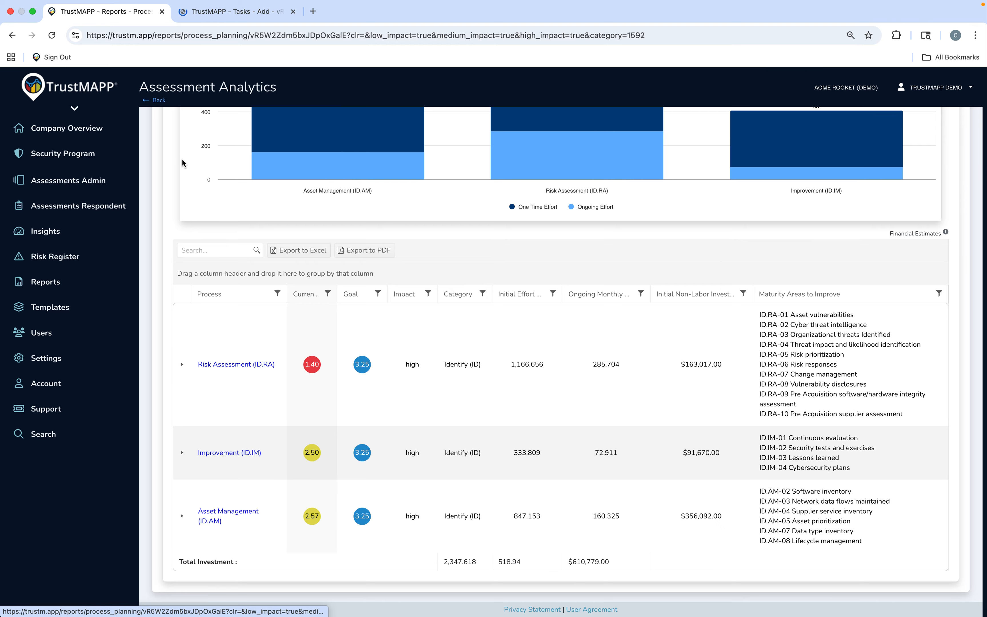
Set the category filter back to All Categories and apply it.
scroll(231, 265, up, 15)
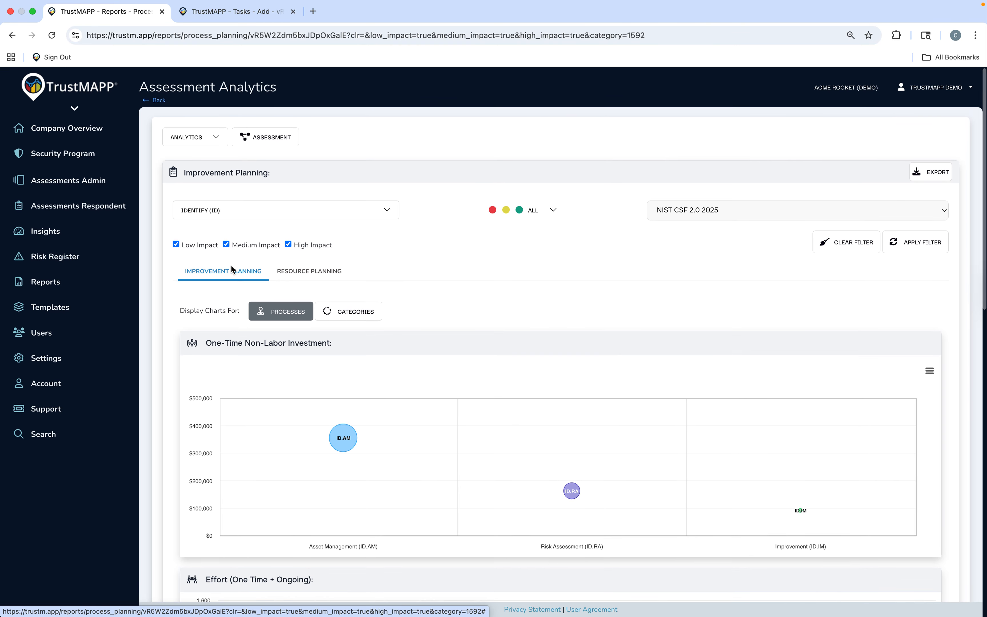
click(238, 218)
click(246, 209)
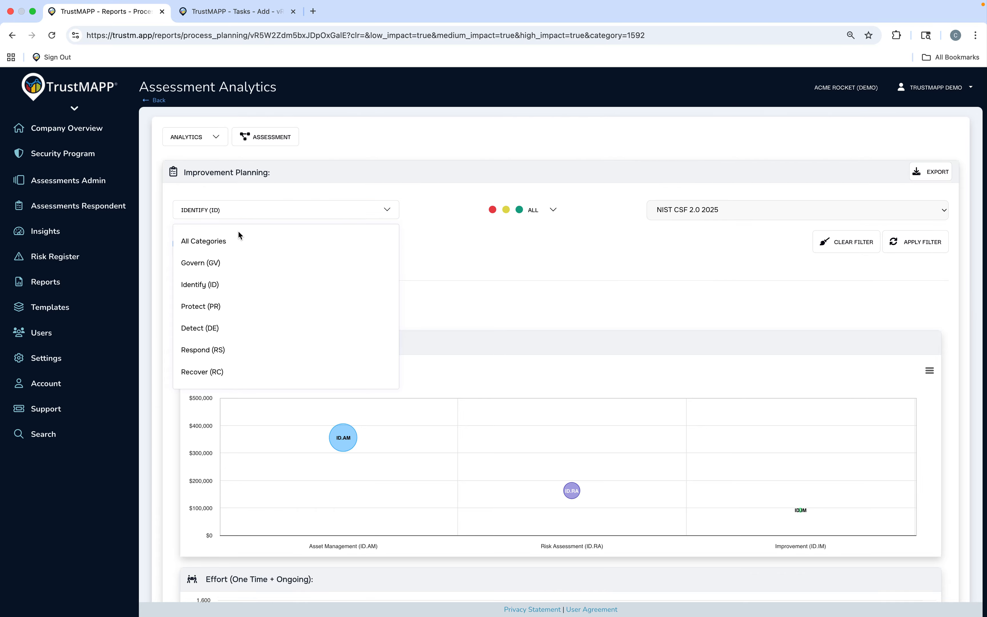
click(244, 219)
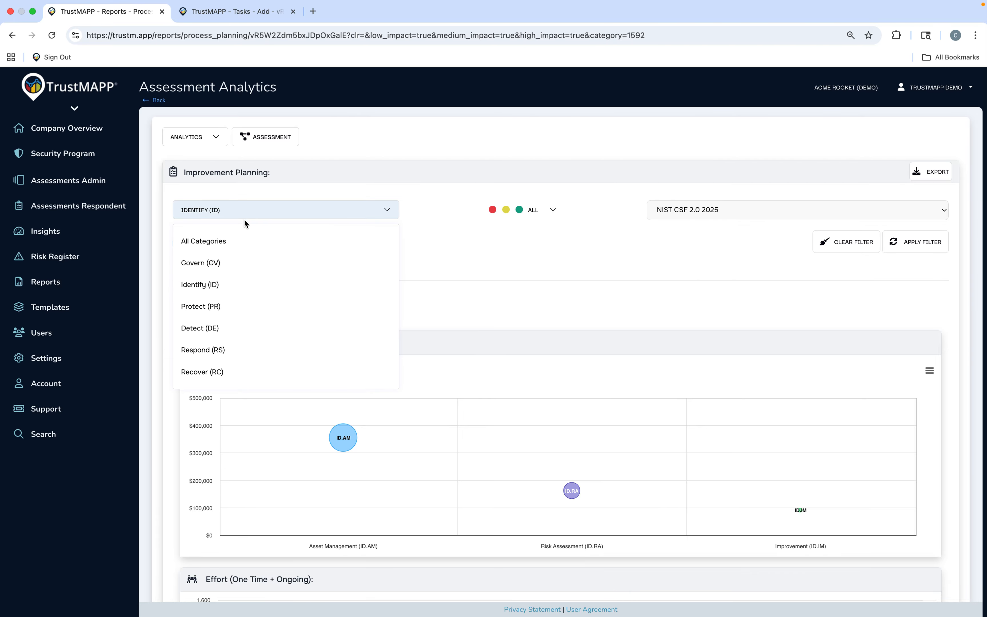
click(233, 238)
click(919, 243)
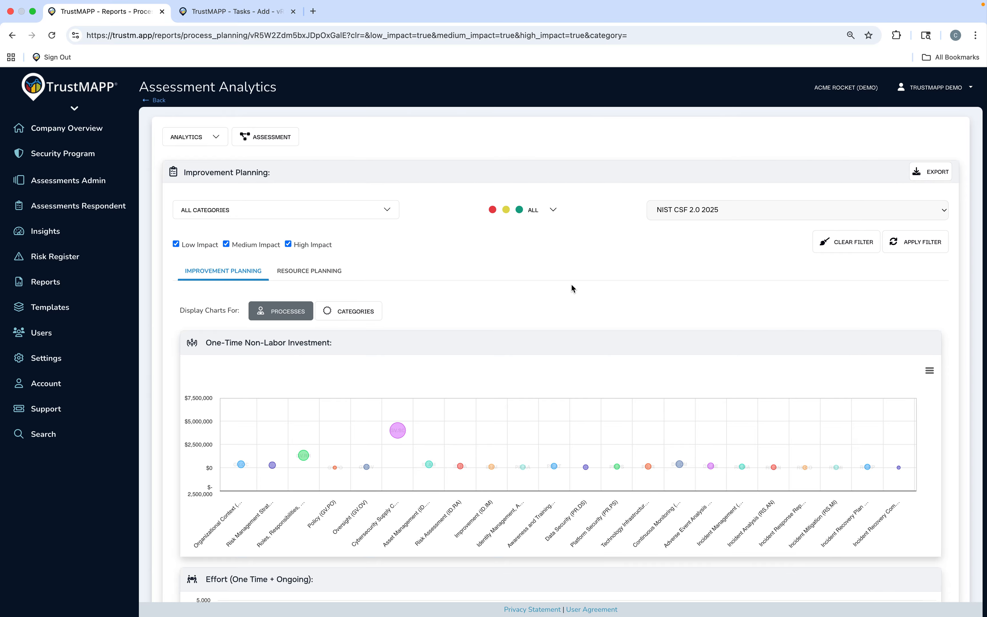
Sort the full process table by initial non-labor investment and review the rows down to the total investment line.
scroll(572, 289, down, 15)
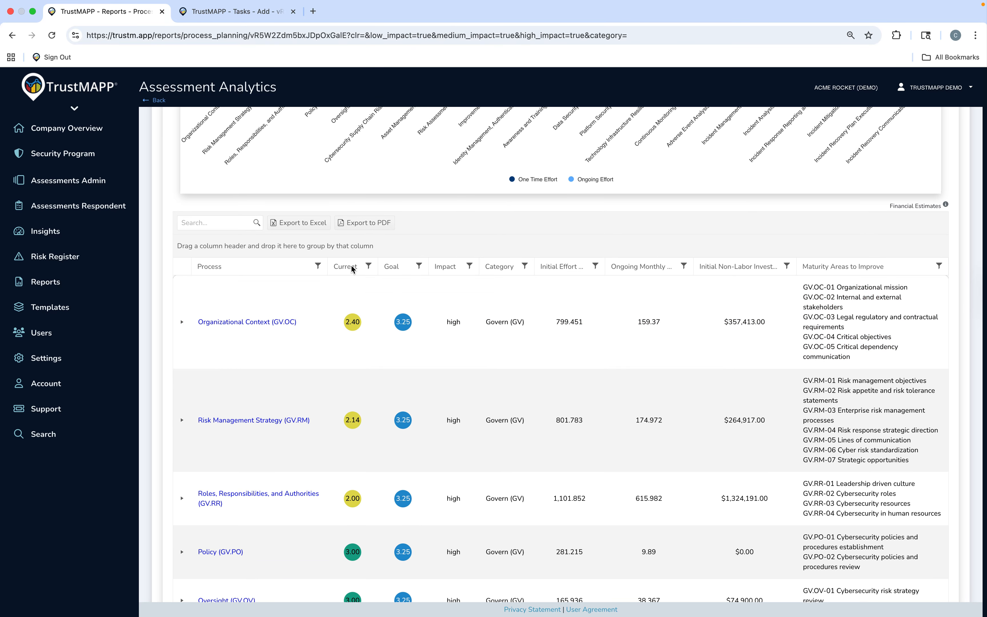
click(726, 267)
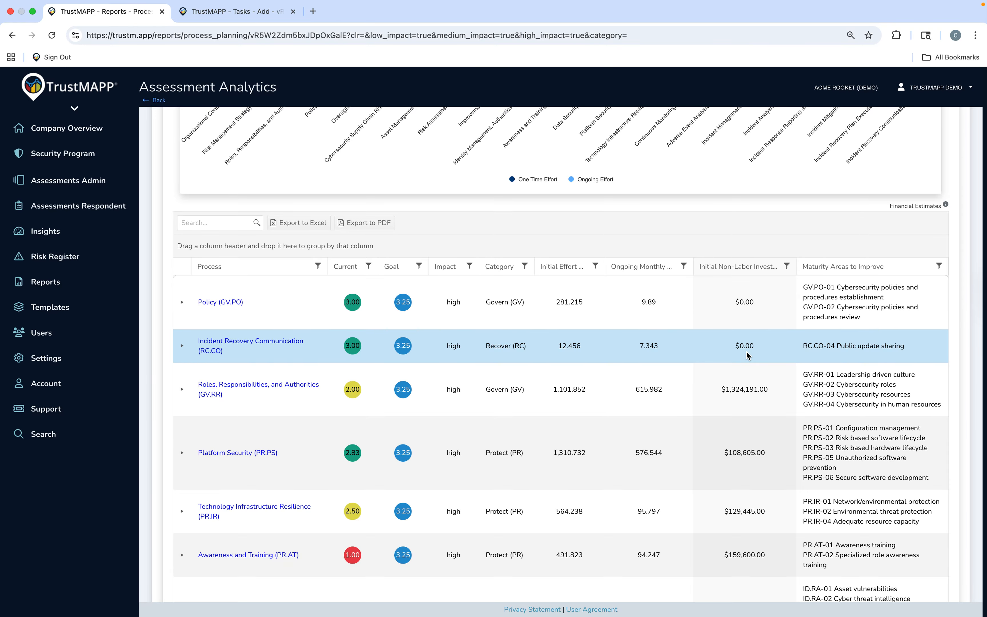
scroll(746, 351, down, 20)
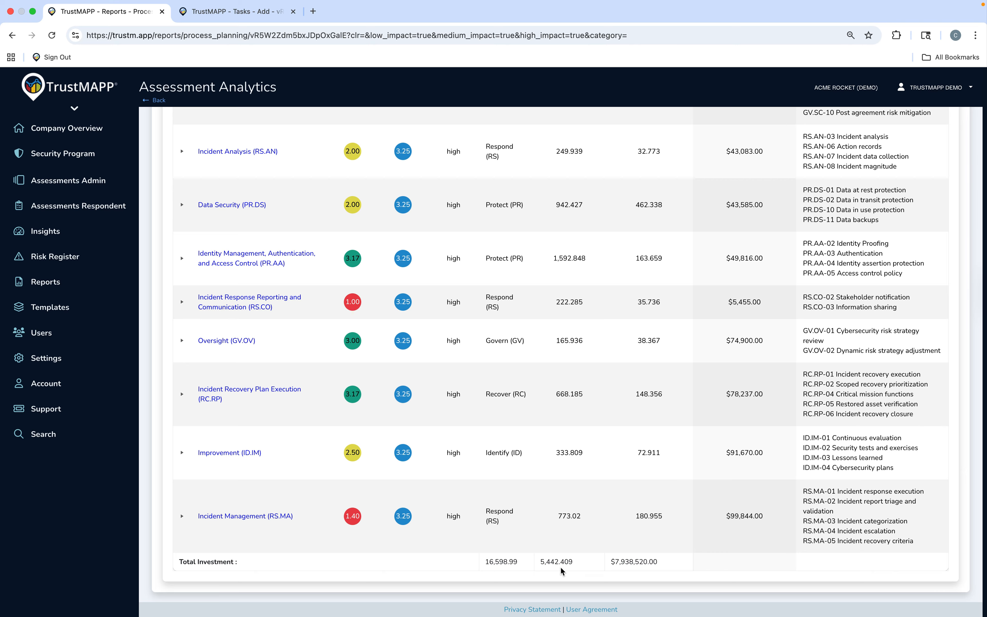
scroll(561, 572, up, 20)
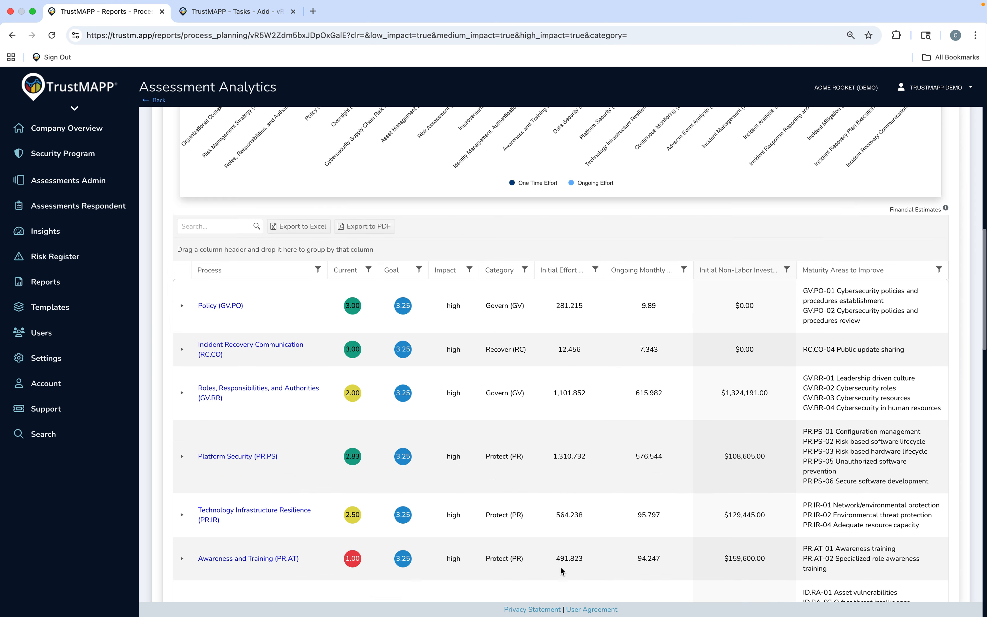
scroll(560, 572, up, 15)
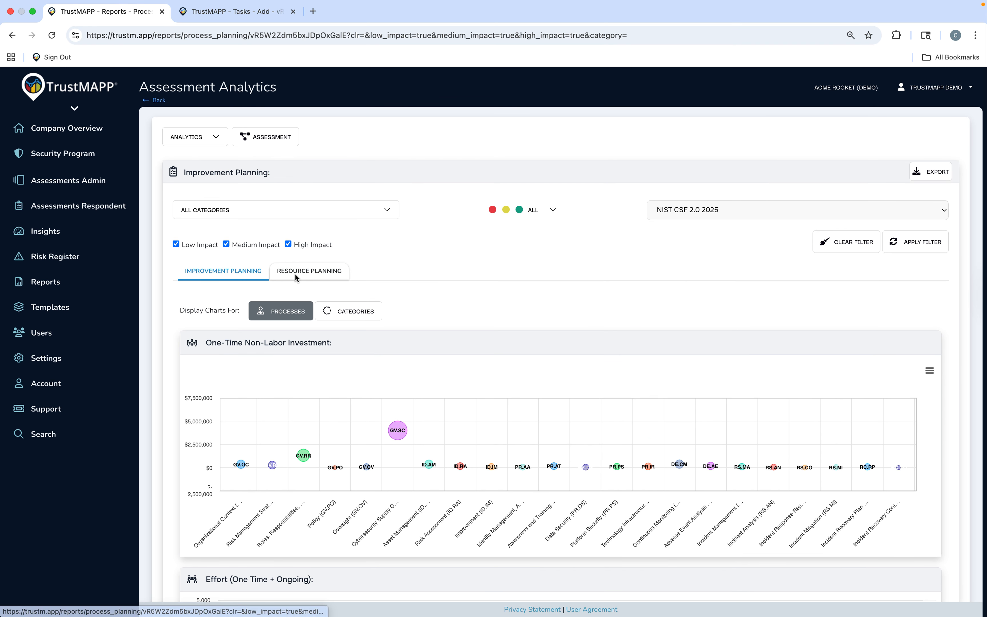
Open the Resource Planning view and examine its labor estimates and hourly costs assumption.
click(296, 274)
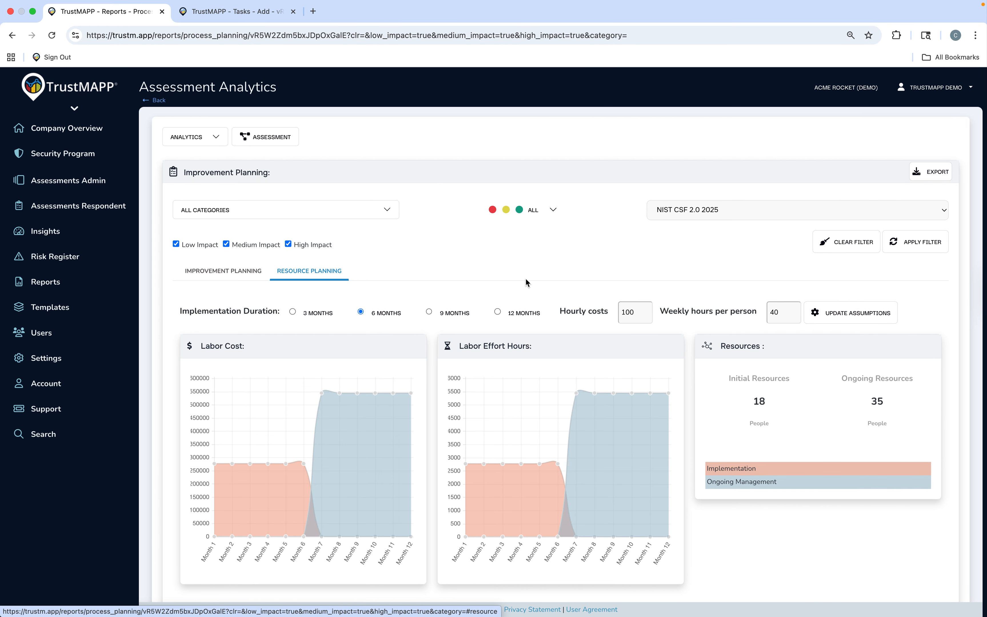
drag(640, 313, 612, 314)
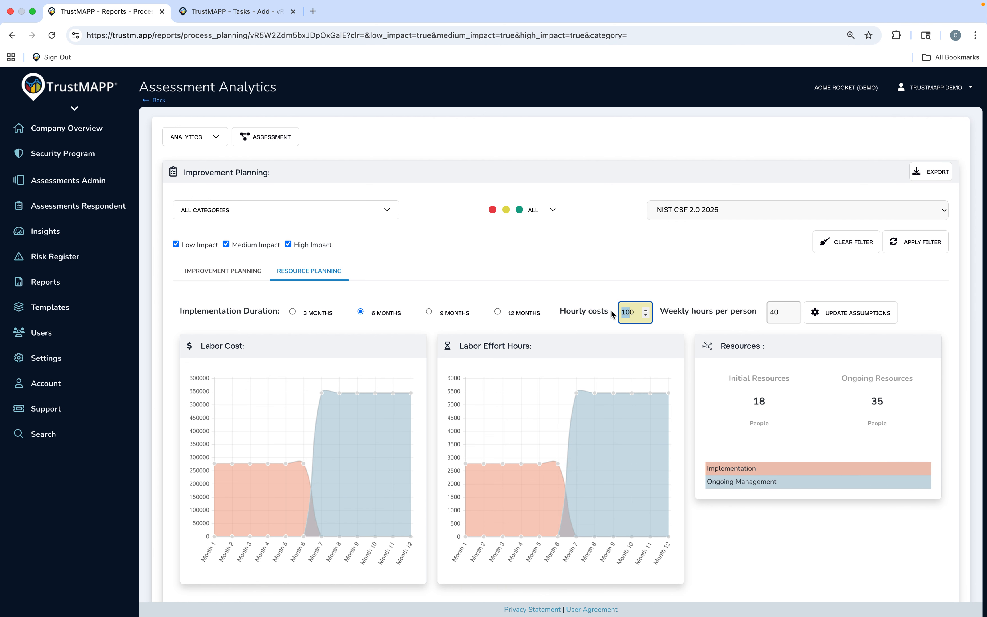
click(450, 266)
Filter the analytic by the red score color across all categories and apply the filter.
click(519, 209)
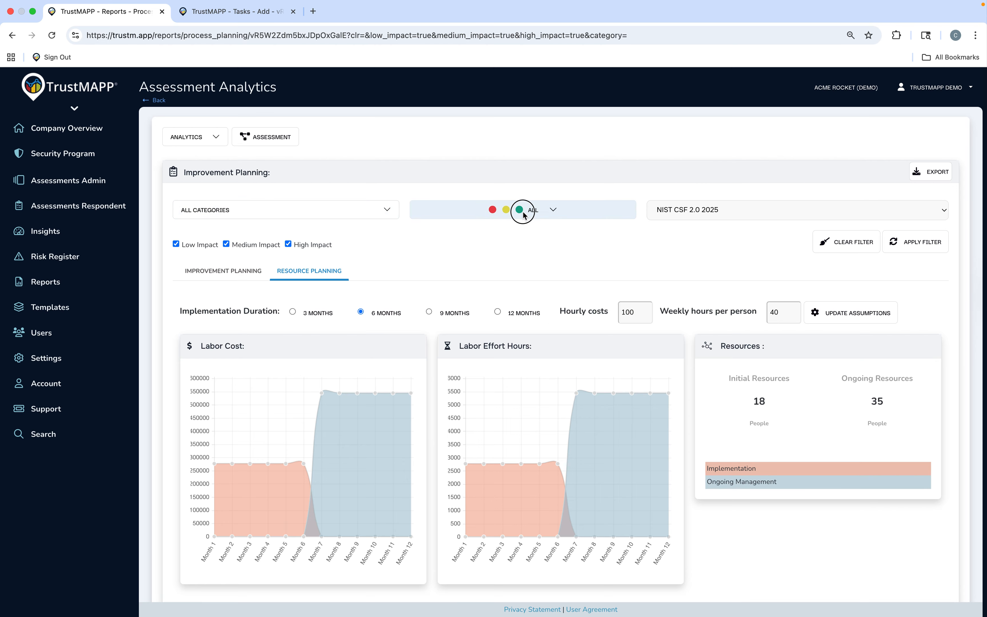
click(454, 261)
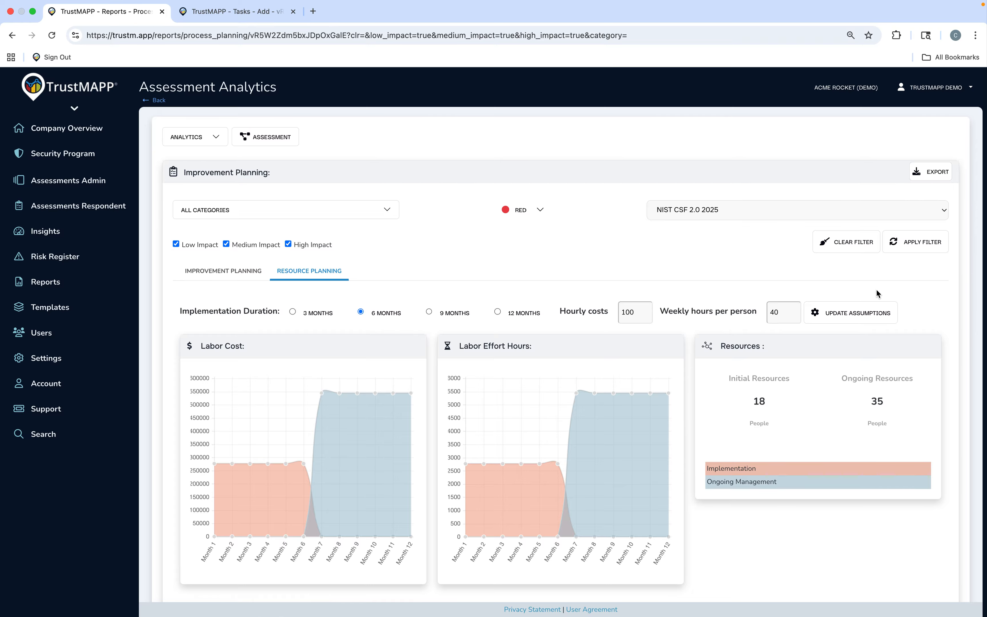
click(914, 248)
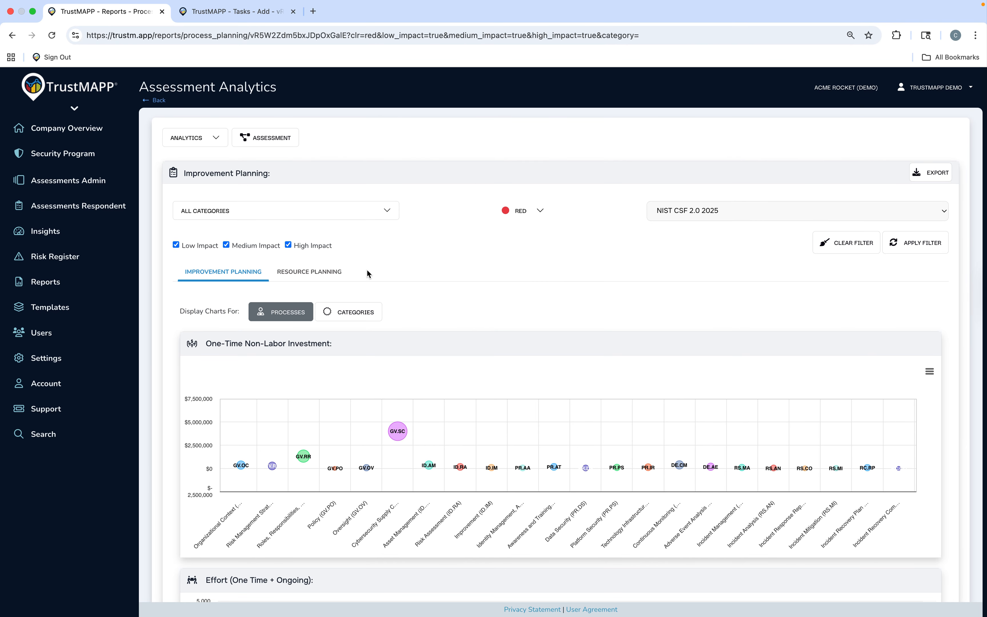
In Resource Planning, set the weekly hours per person to 35, update the assumptions and review the resource estimates.
click(323, 270)
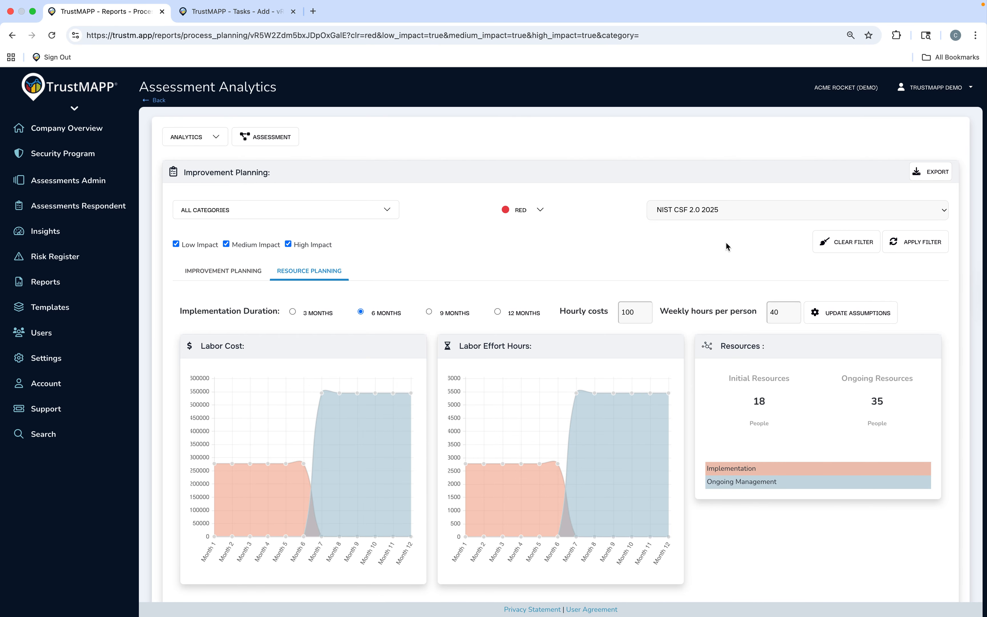
click(634, 313)
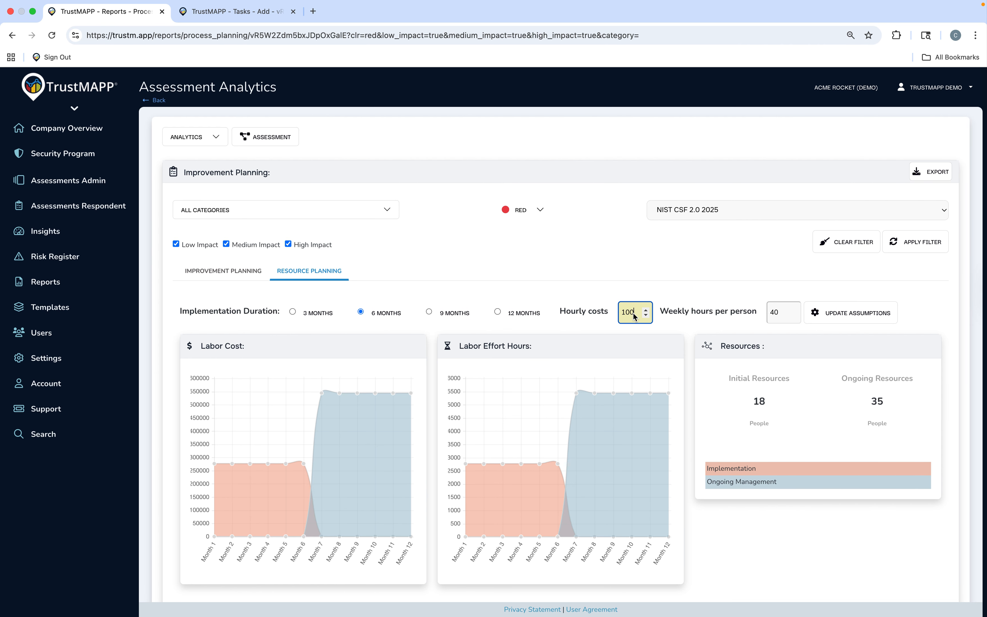
drag(635, 317, 617, 314)
drag(785, 316, 760, 311)
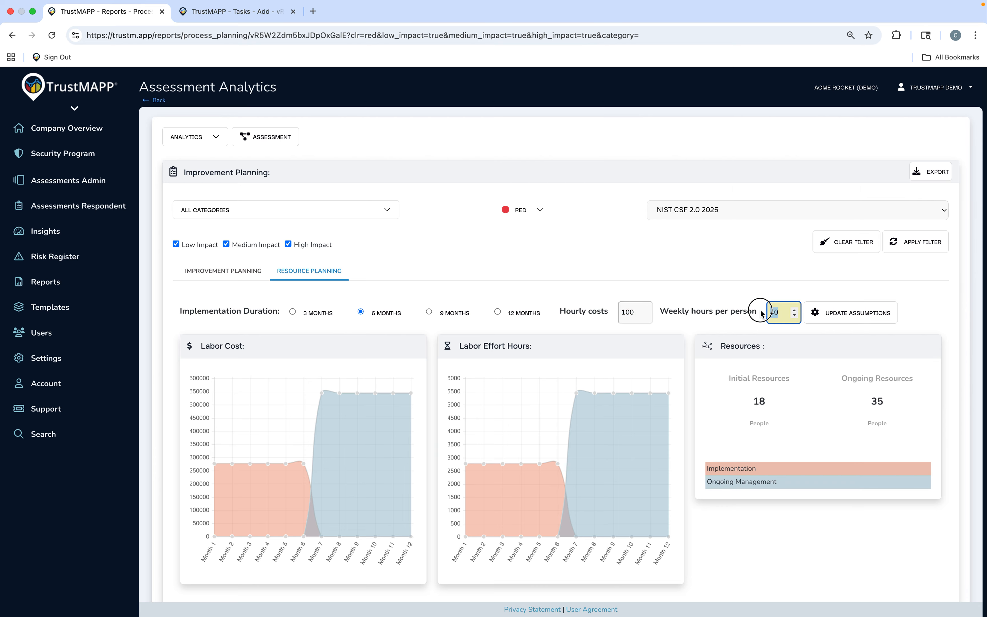
text(35)
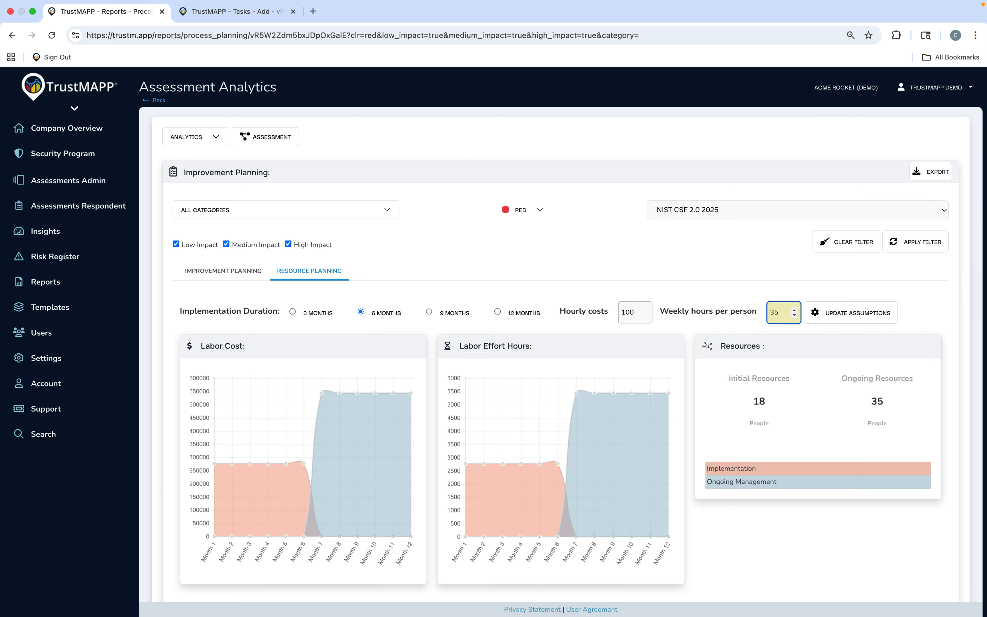
click(843, 316)
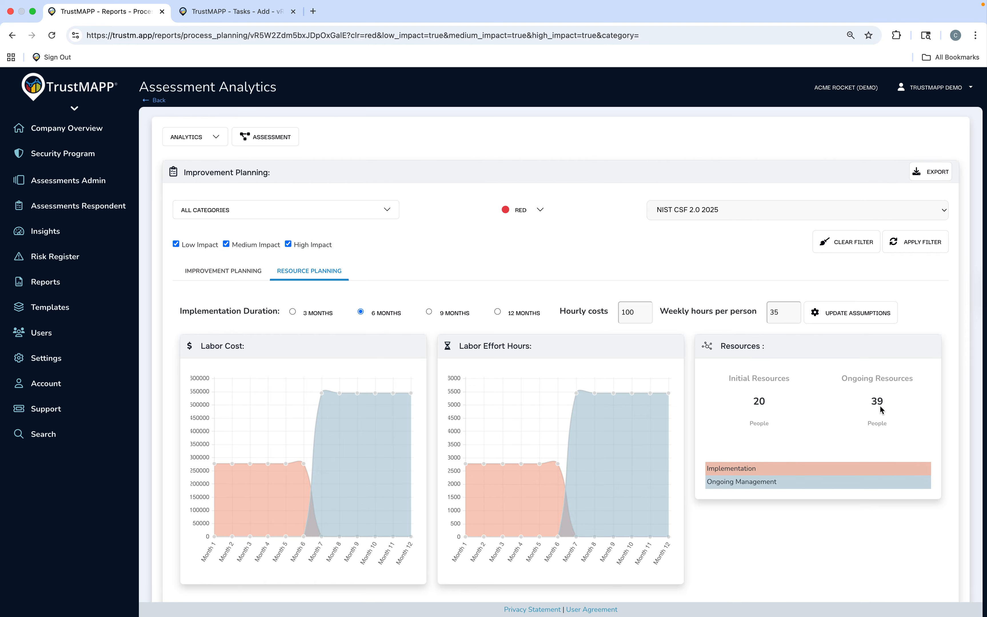
scroll(870, 426, down, 5)
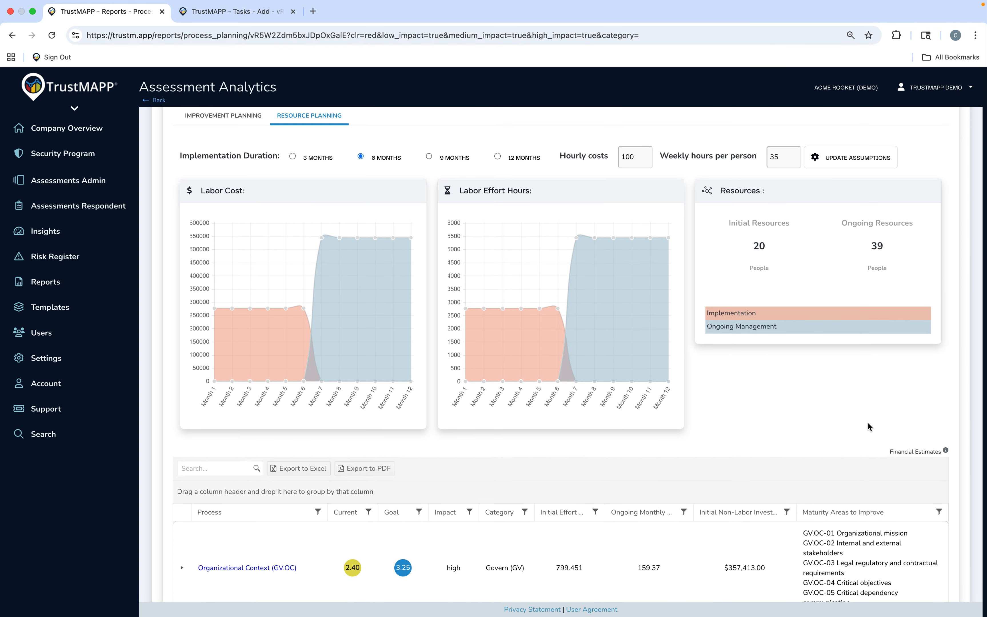
scroll(869, 425, up, 2)
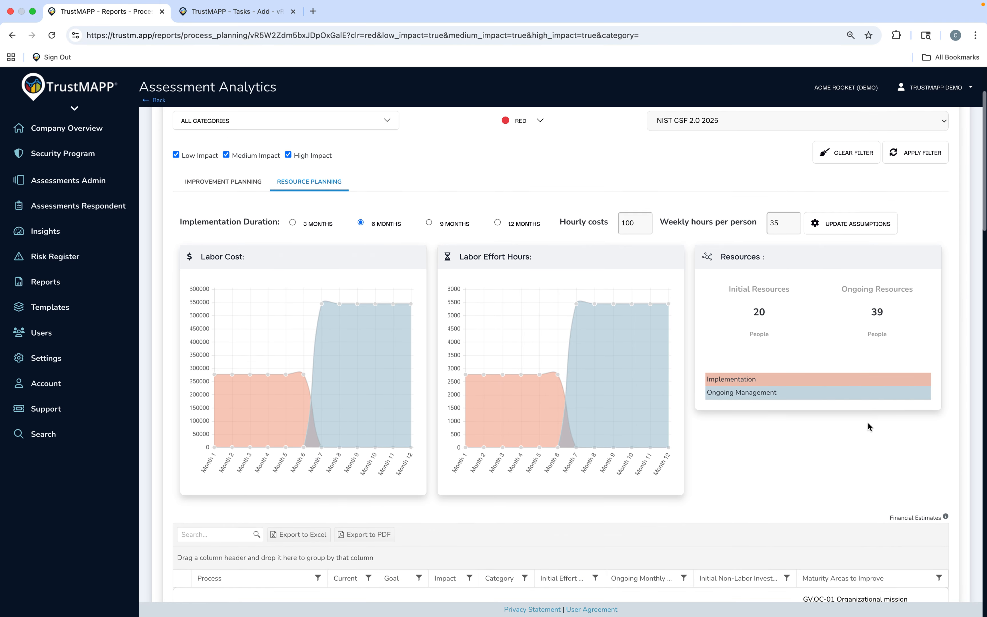
scroll(870, 426, up, 3)
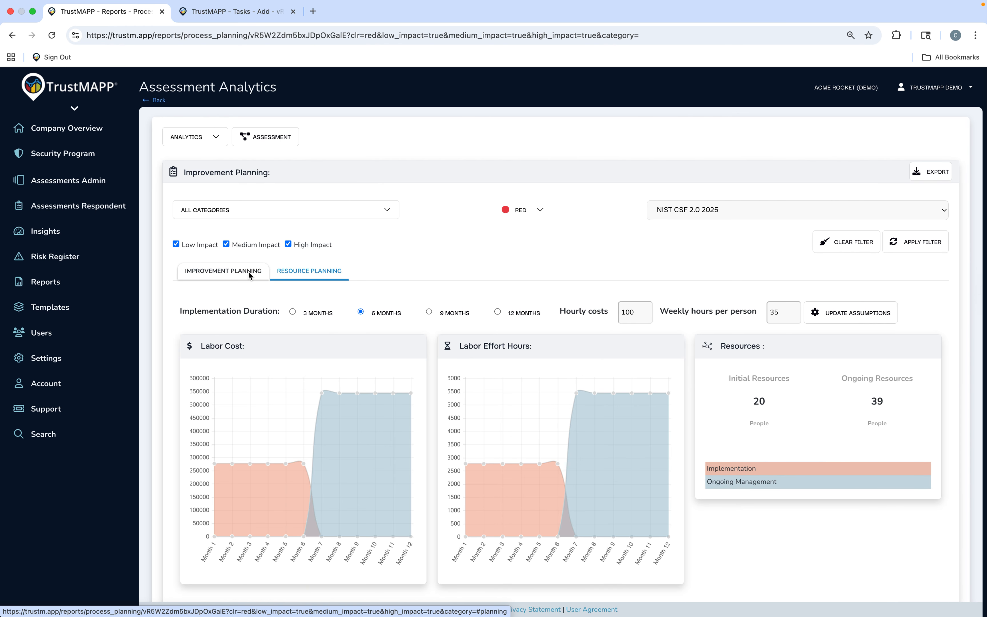
Switch to the open Add Task page, set the task goal to 4 and review the 1->2 through 3->4 recommendations.
click(251, 19)
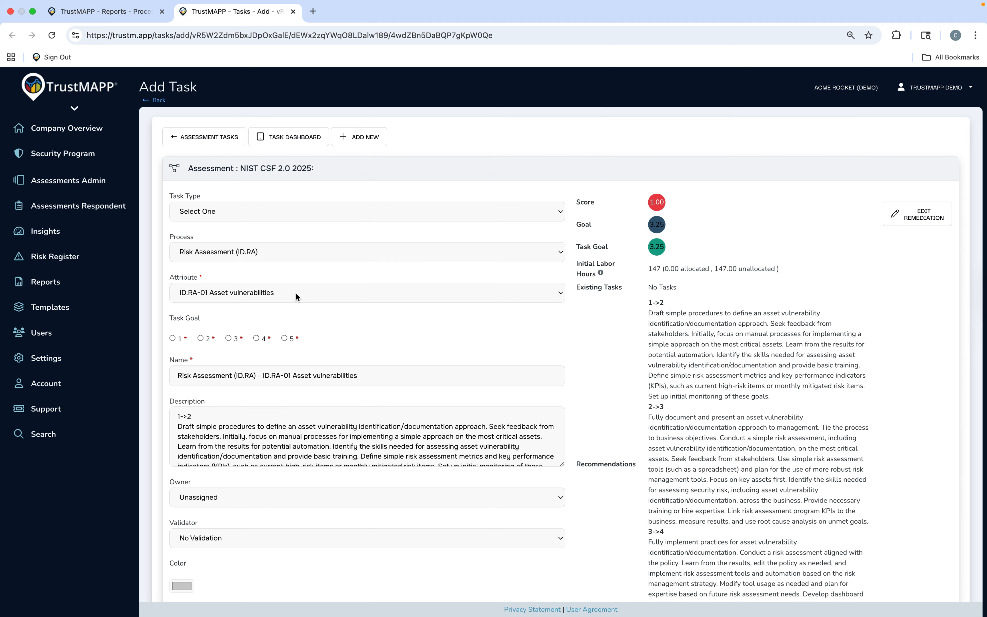
click(256, 338)
scroll(485, 331, down, 3)
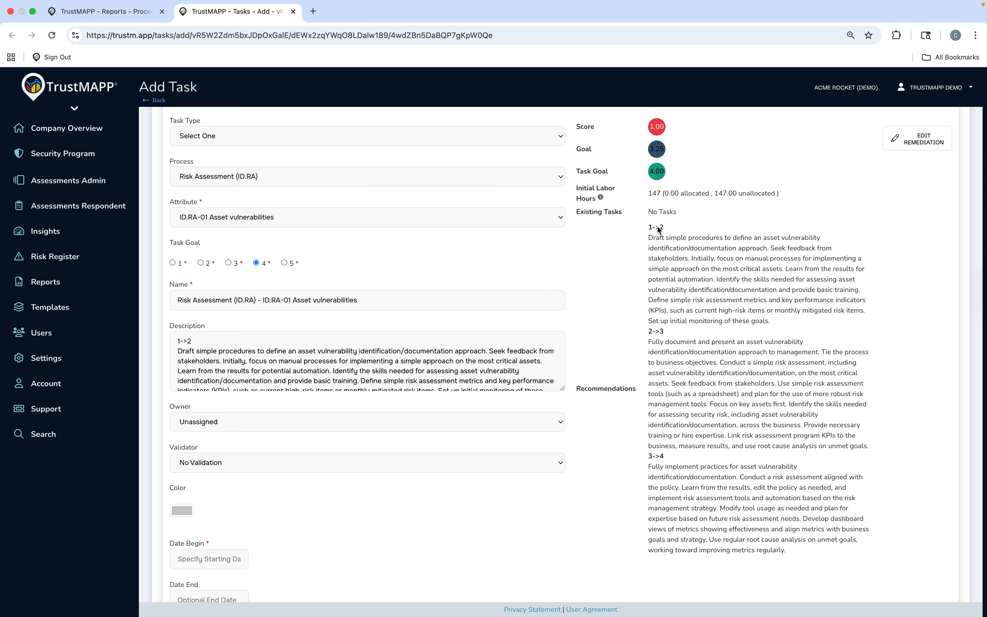
scroll(661, 225, up, 1)
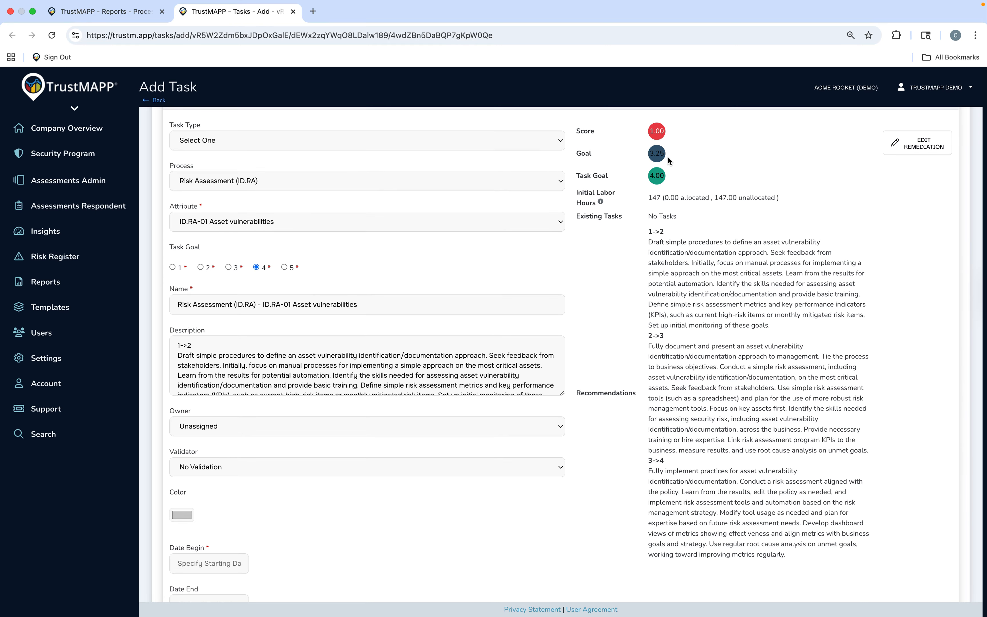
scroll(658, 314, down, 2)
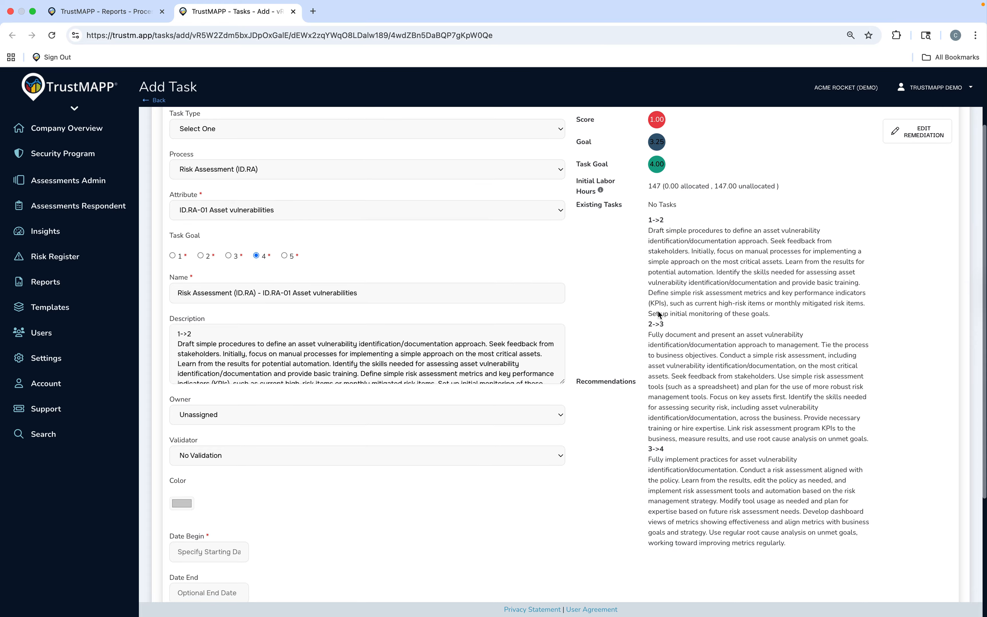
scroll(659, 314, down, 1)
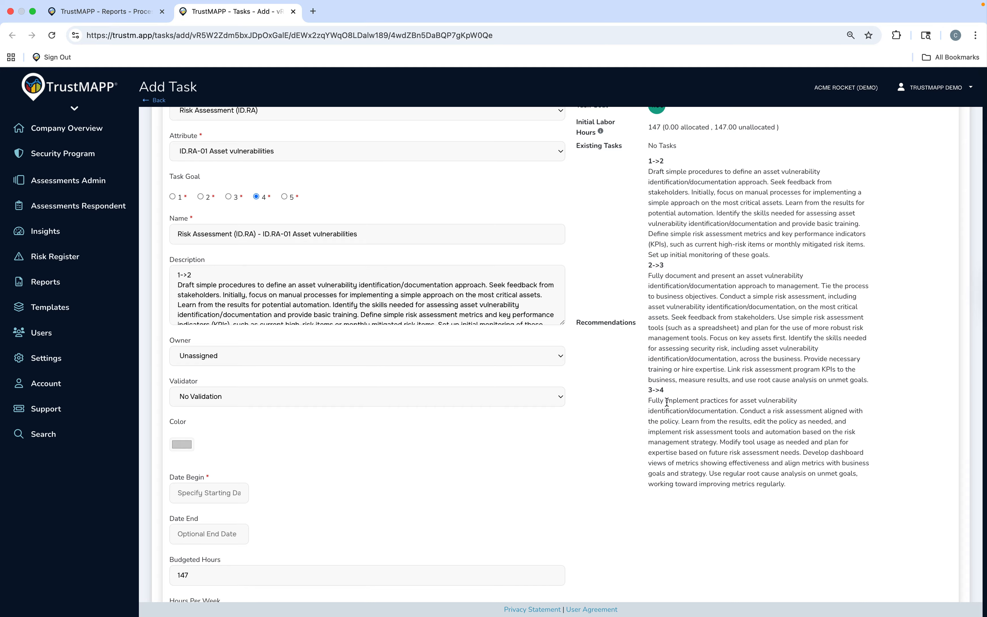
Assign a user as the task owner, enlarge the description and append "Additional custom guidance....." at its end.
click(359, 350)
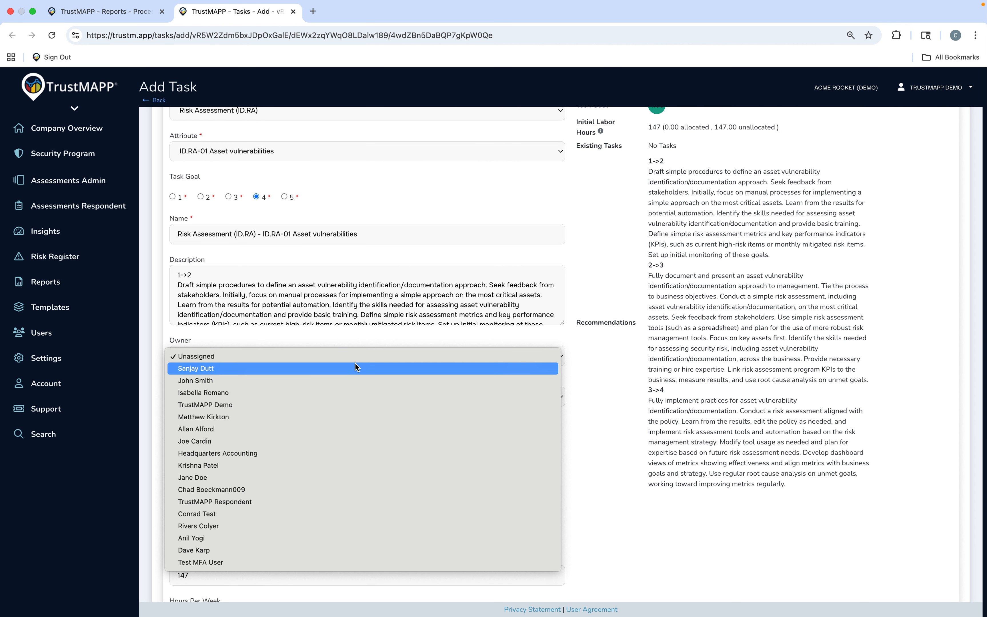
click(346, 392)
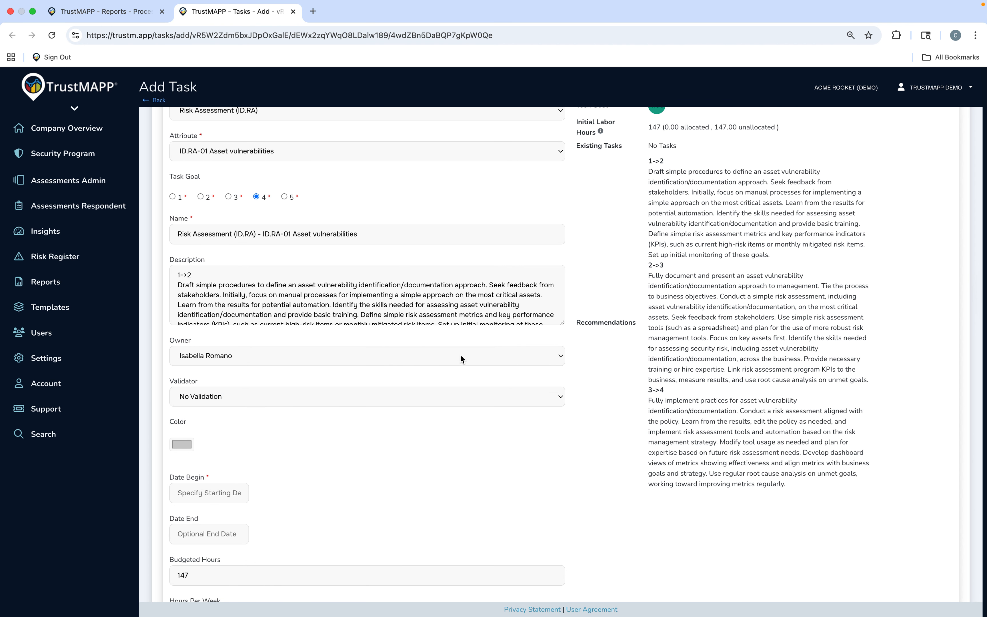
drag(562, 325, 533, 513)
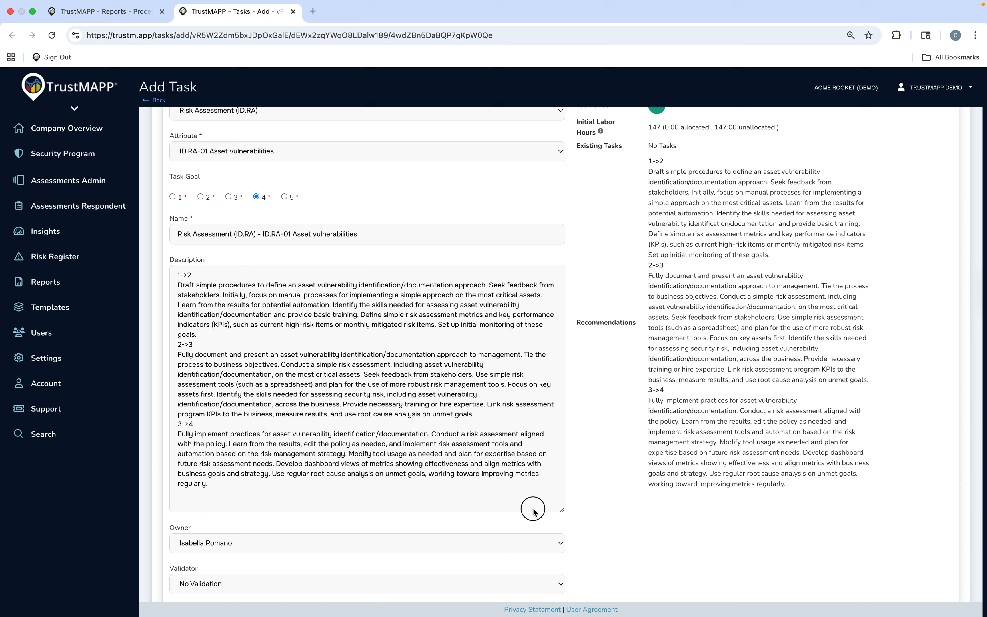
click(514, 503)
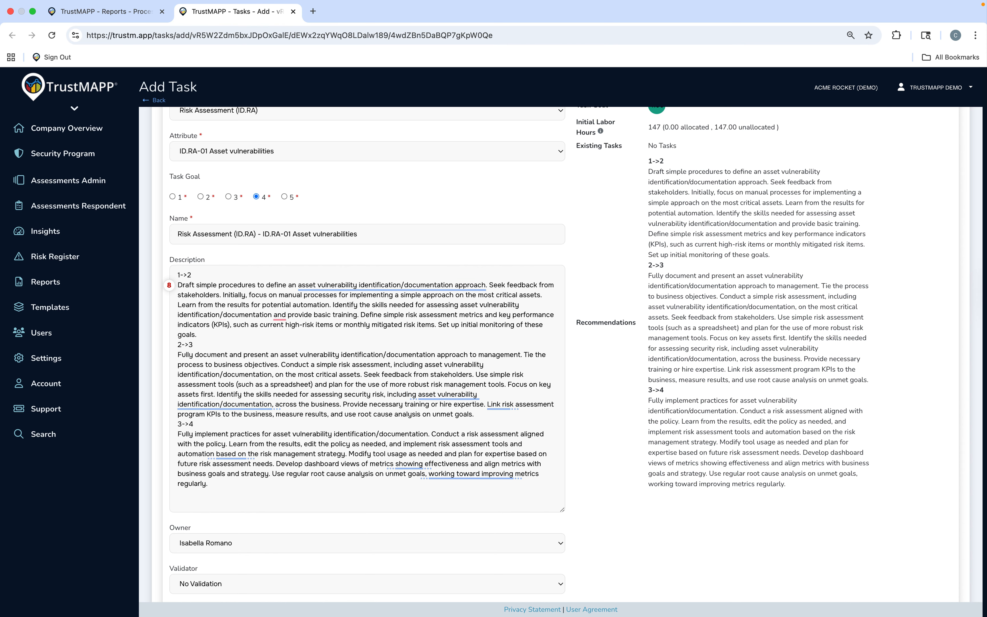
text(Additional custom guidance....)
mouse_move(490, 472)
Assign a different user as the task's validator and set the task color to light green (RGB 156, 226, 146).
scroll(590, 451, down, 3)
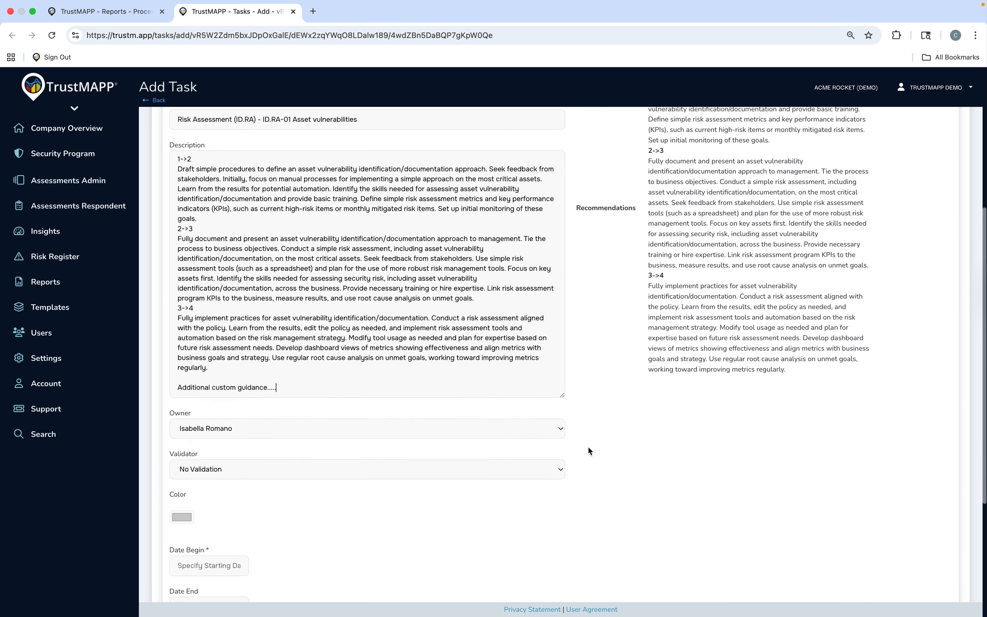
scroll(590, 451, down, 5)
click(223, 302)
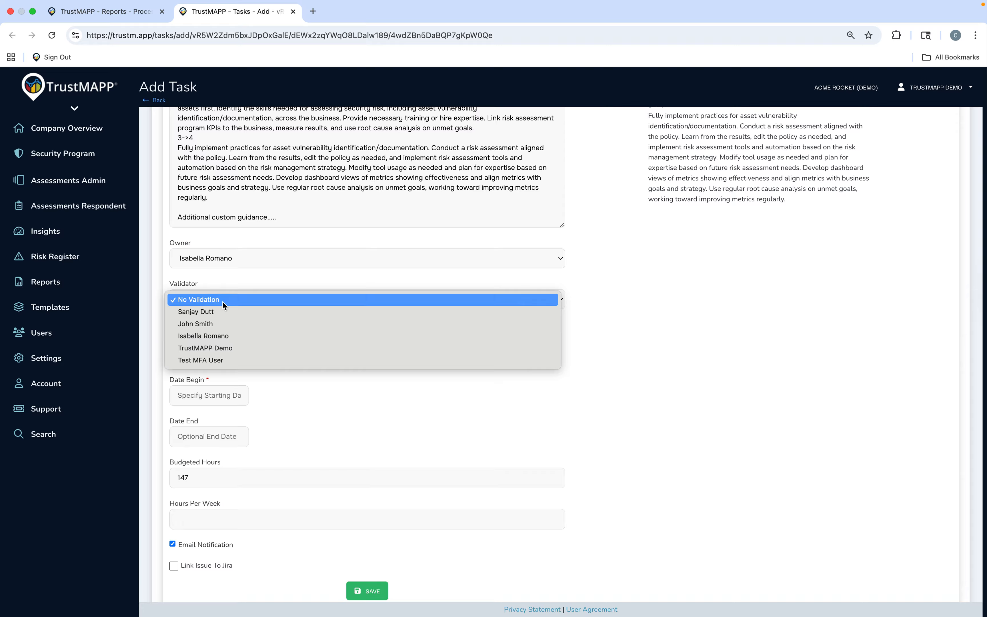
click(220, 323)
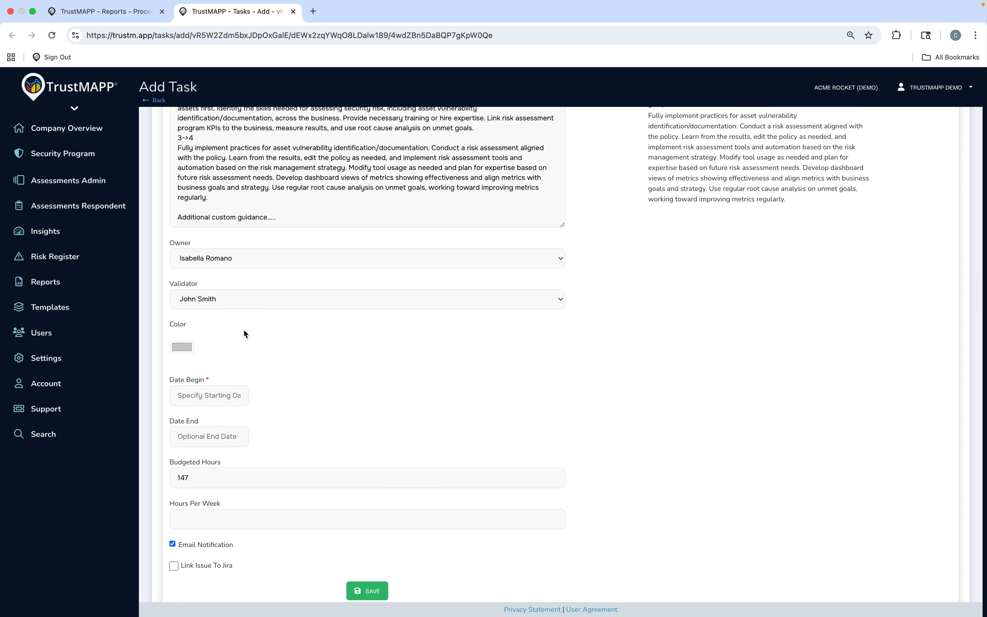
scroll(244, 333, up, 5)
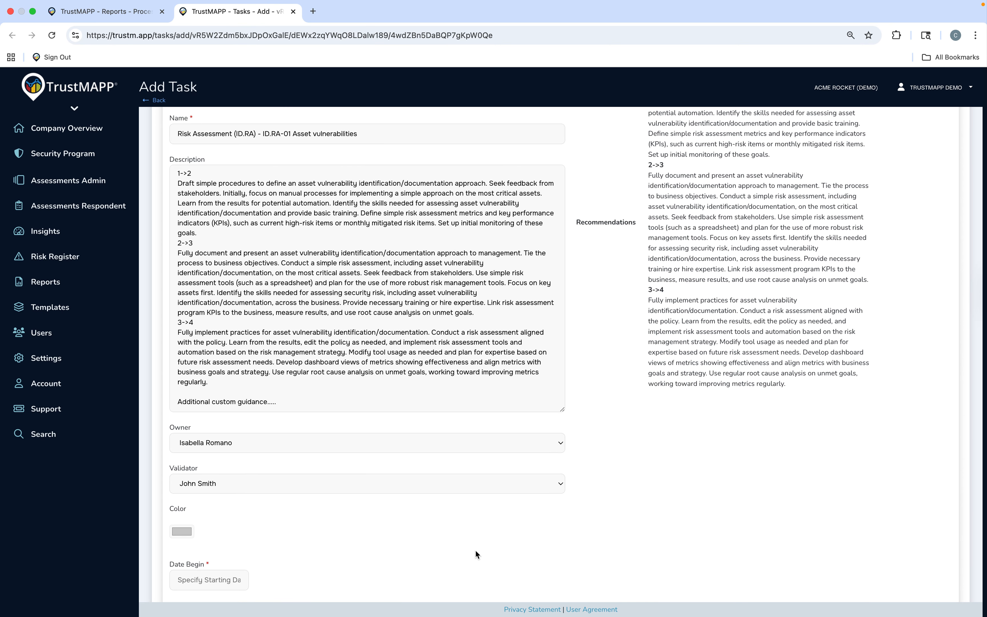
click(182, 534)
click(258, 483)
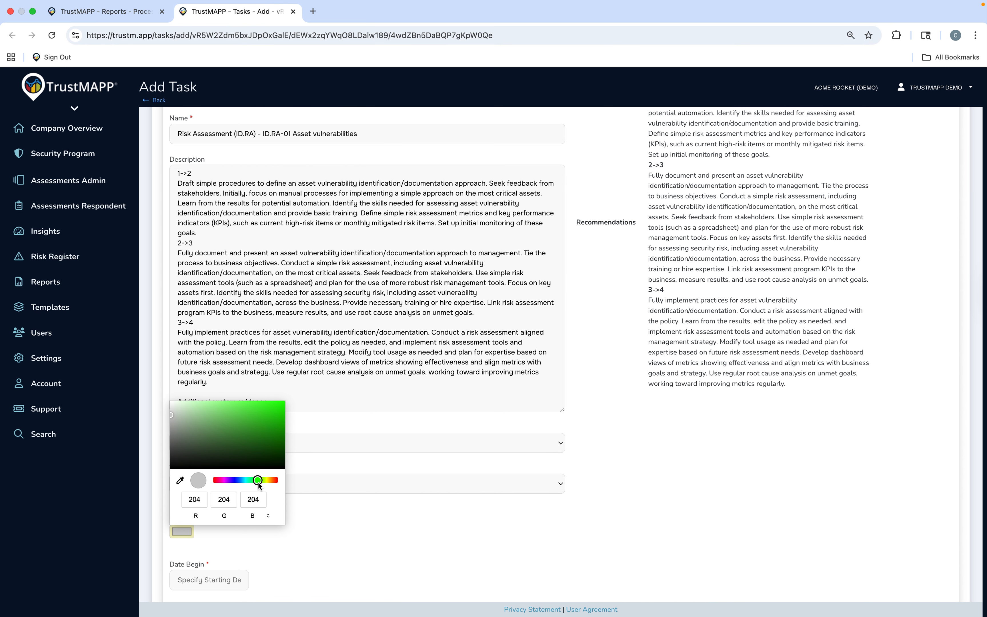
click(213, 410)
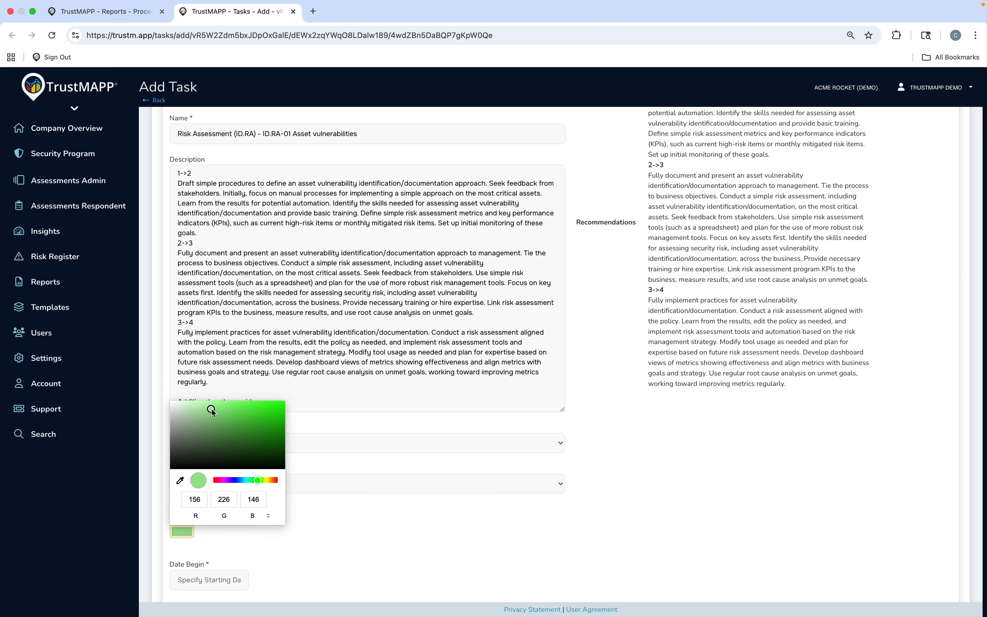
click(355, 523)
Set the task's begin date to 2025-10-06 and its end date to 2025-12-31.
scroll(355, 523, down, 3)
click(202, 466)
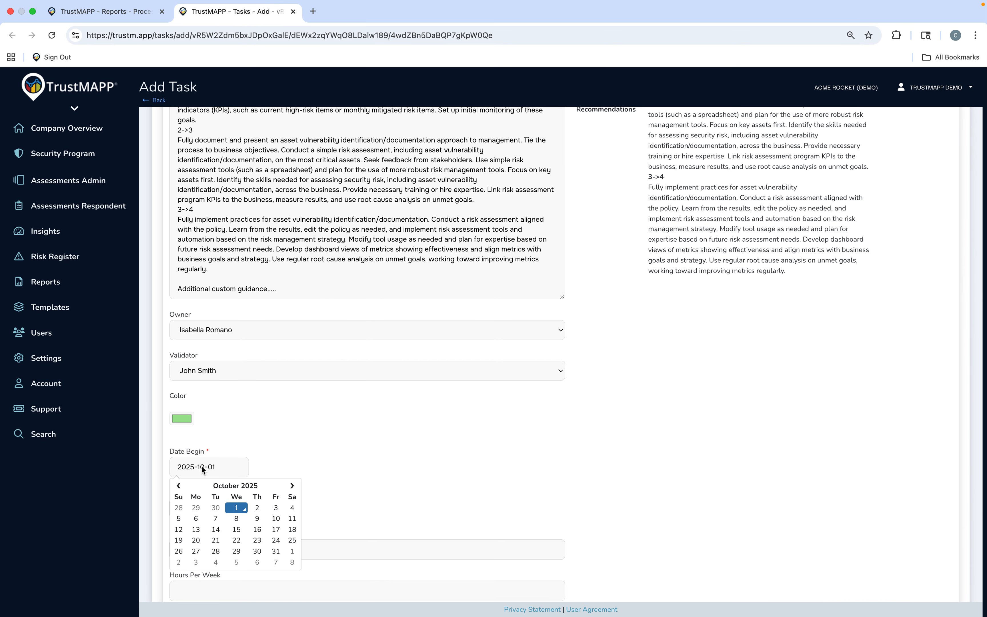
click(197, 499)
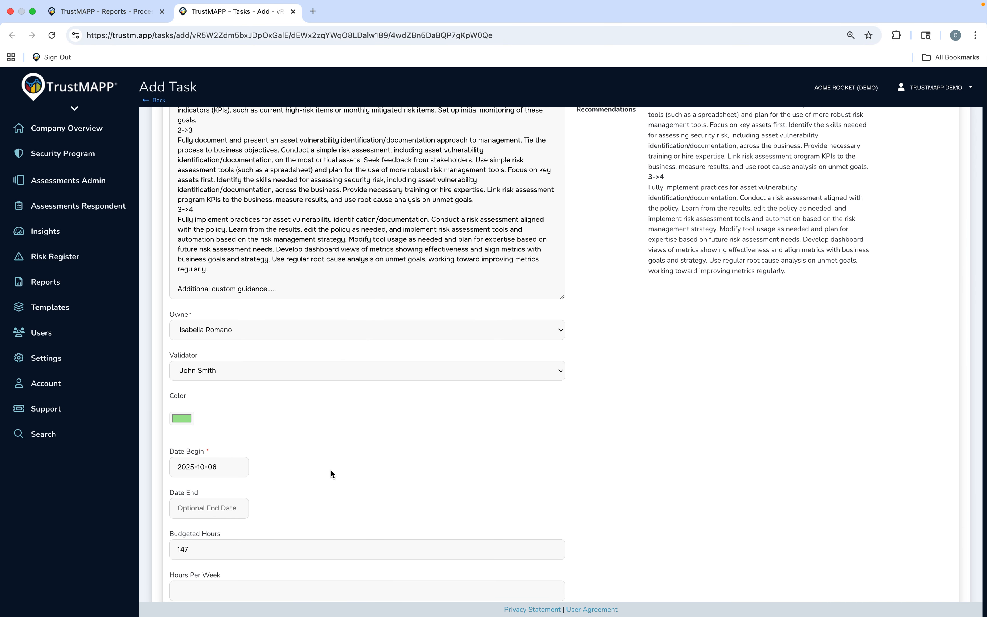
scroll(331, 470, down, 5)
click(229, 404)
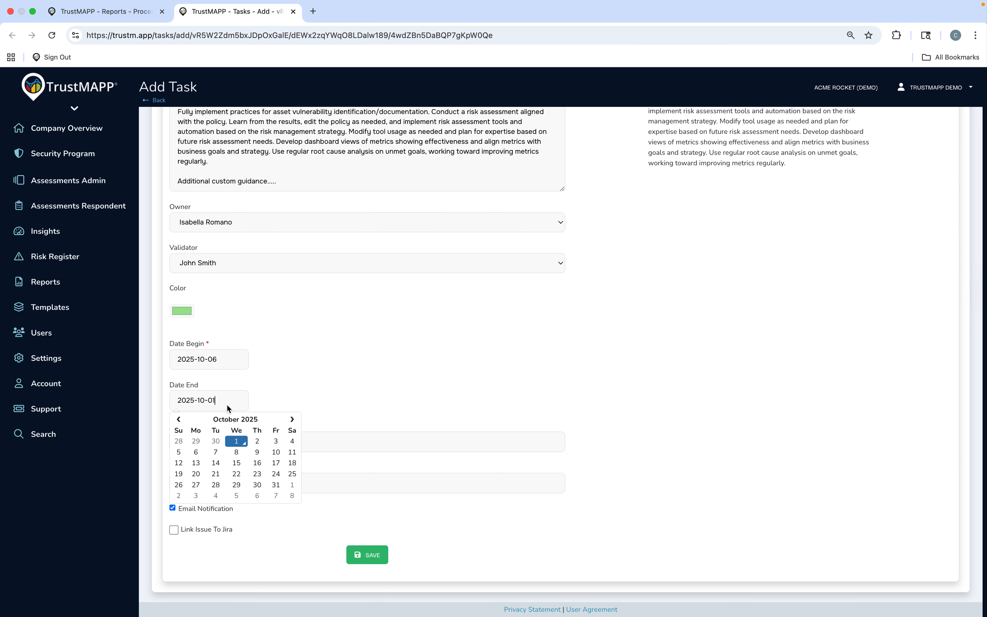
click(292, 421)
click(292, 420)
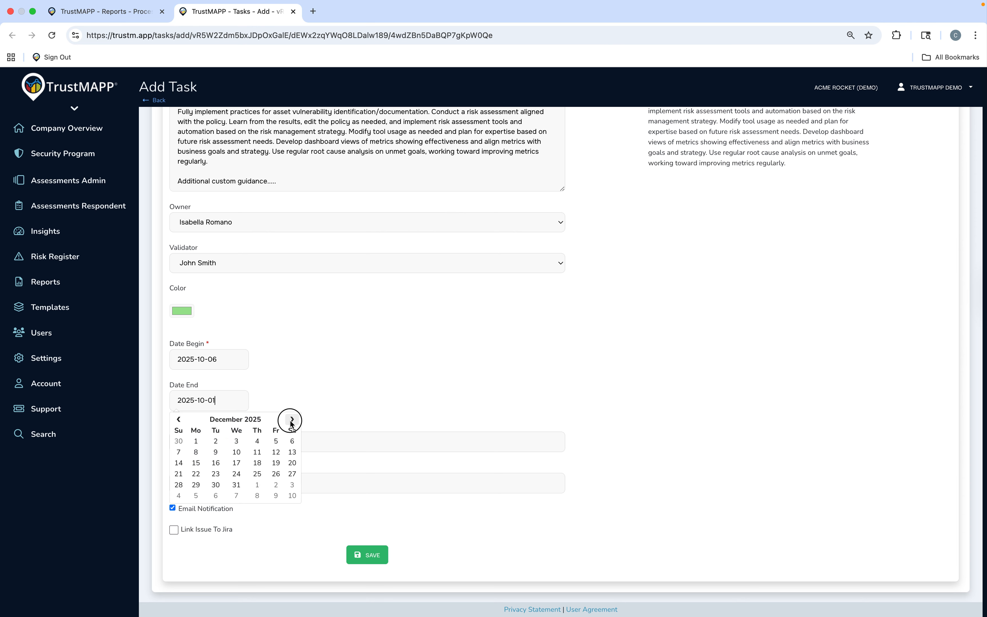
click(292, 421)
click(179, 420)
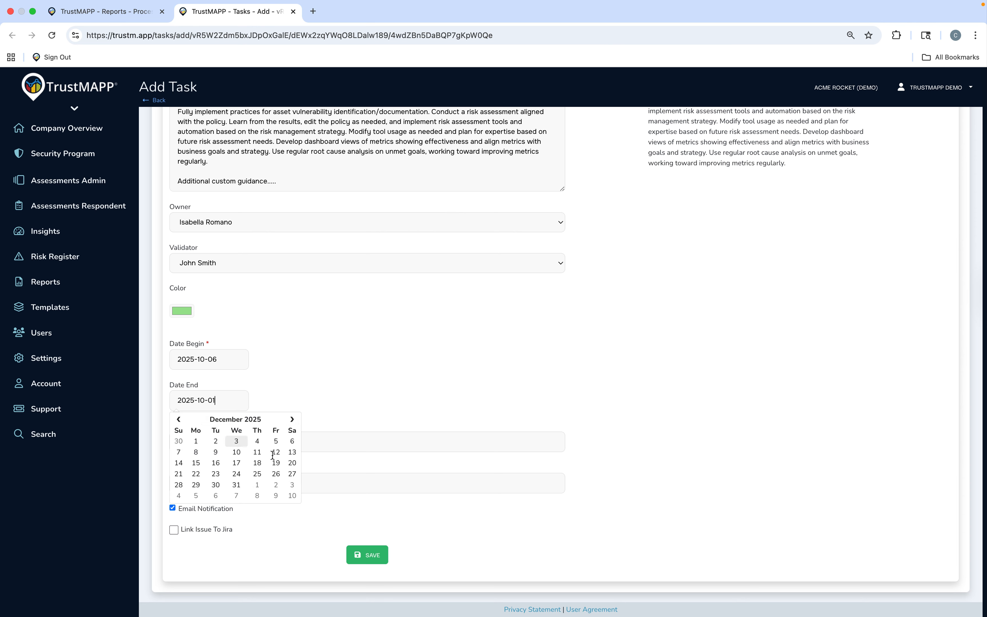
click(236, 485)
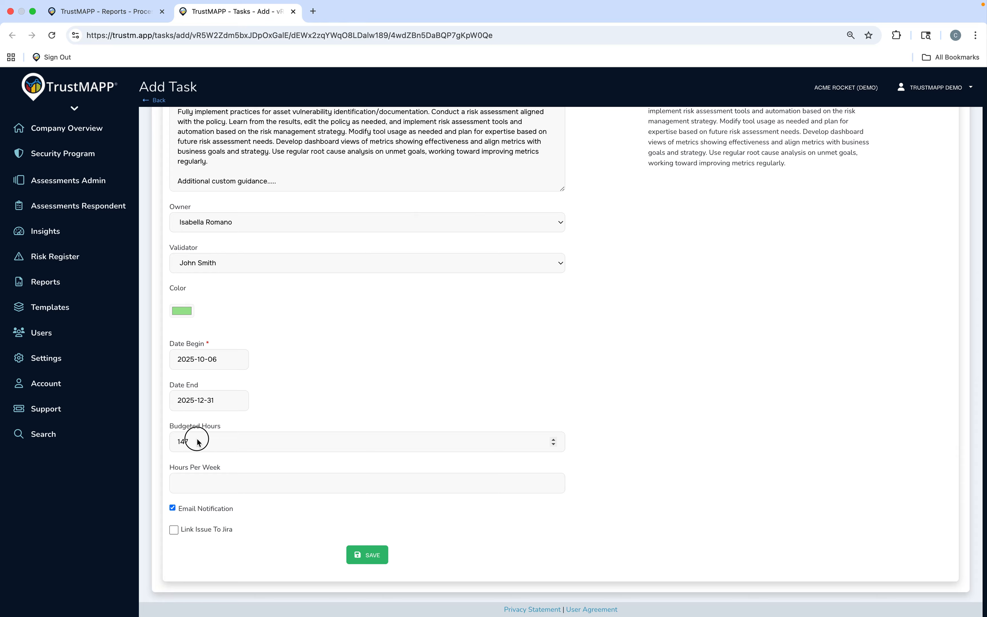
Set the task's budgeted hours to 250 and leave the hours per week empty.
drag(205, 440, 171, 442)
text(250)
click(195, 484)
Link the task to a Jira issue in the TrustMAPP Customer Success project and choose a user as its assignee.
click(174, 529)
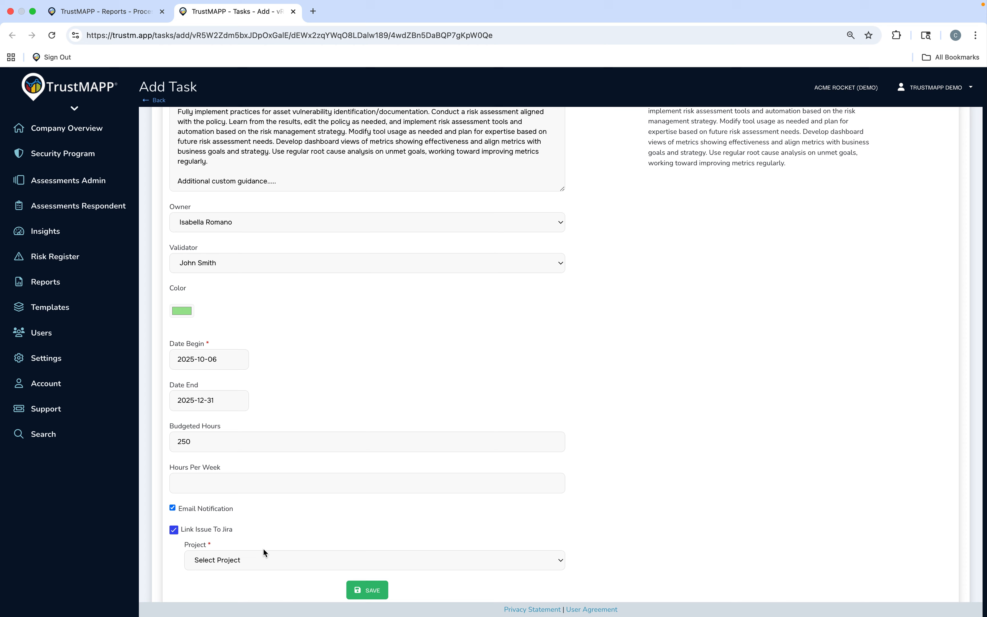
click(261, 559)
scroll(260, 564, down, 2)
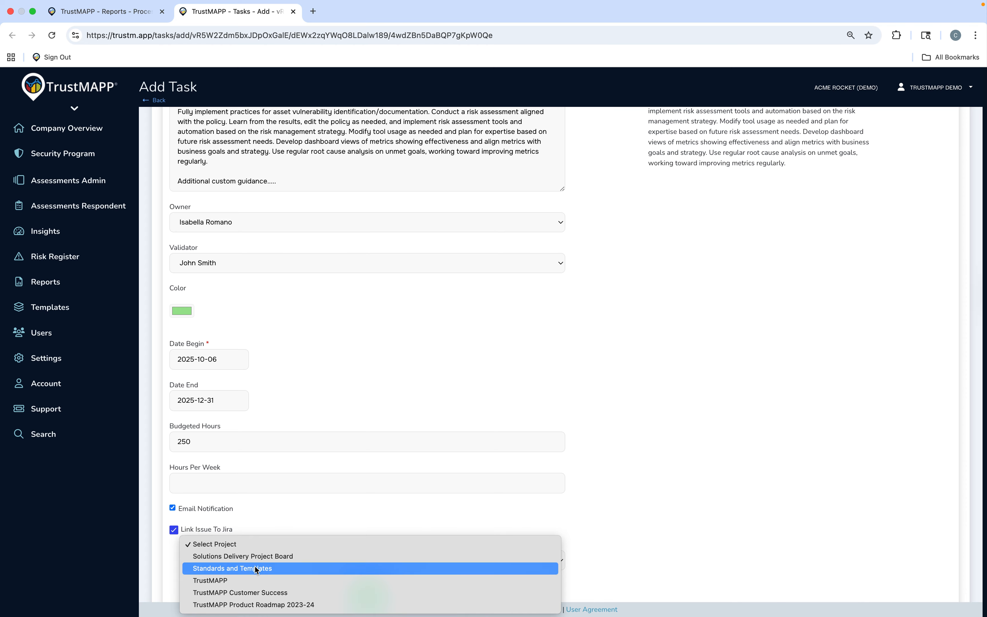
click(243, 595)
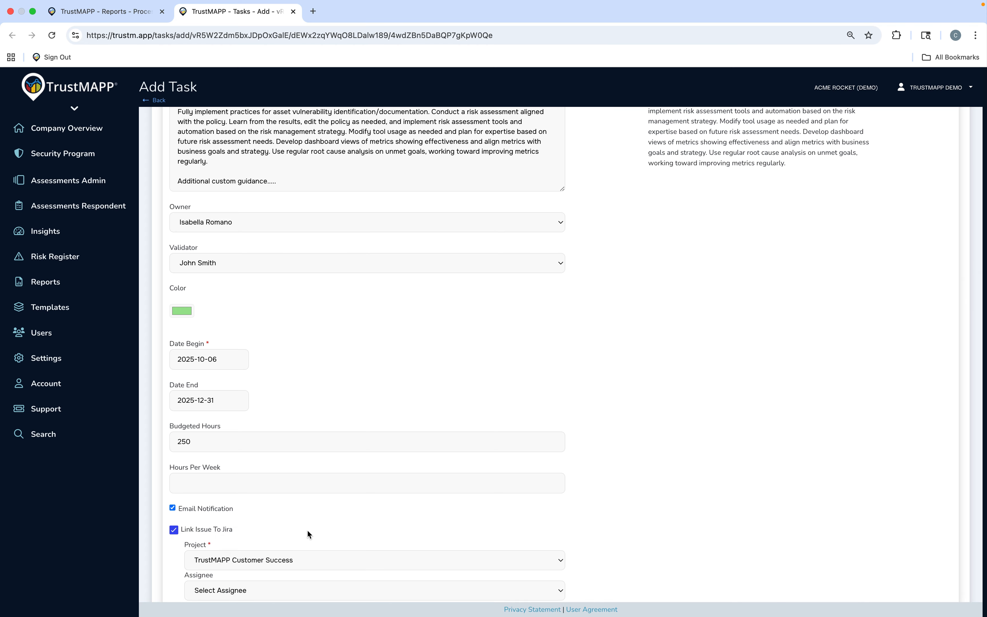
scroll(307, 530, down, 2)
click(286, 524)
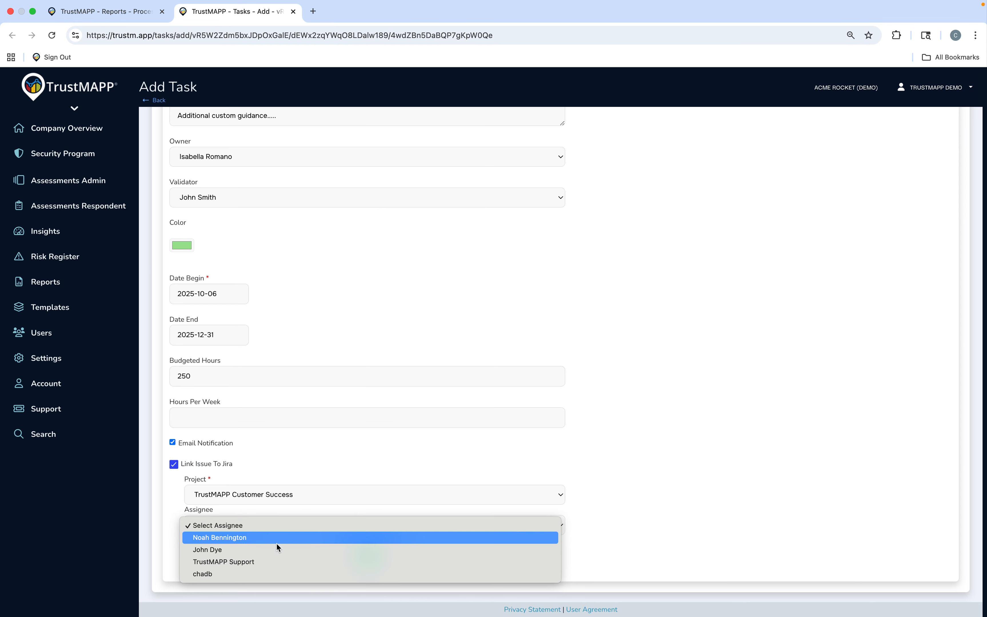
click(277, 538)
Save the task and open the task list of the NIST CSF 2.0 2025 assessment.
click(366, 549)
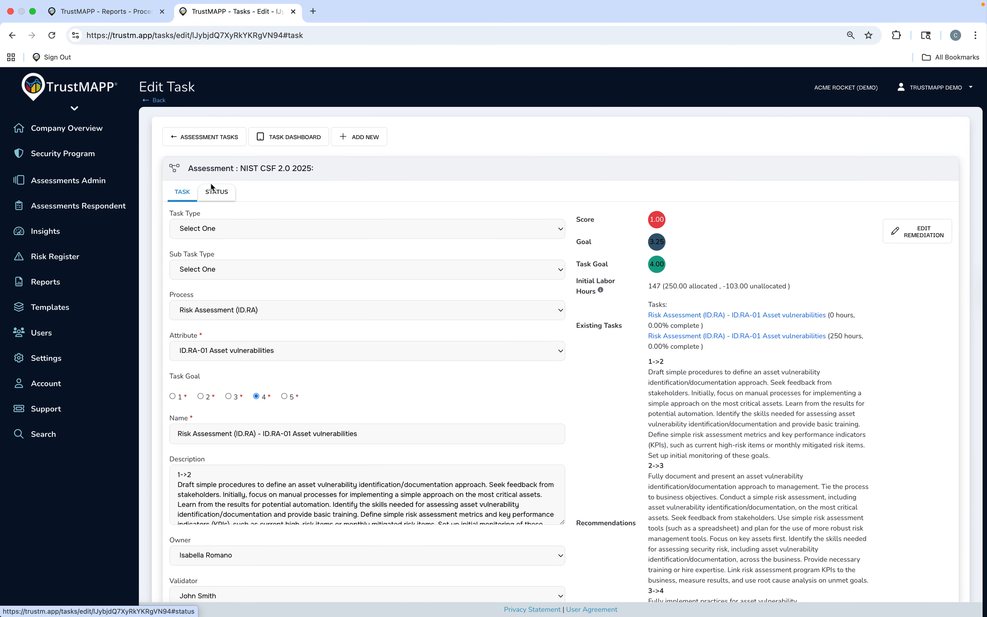
click(216, 138)
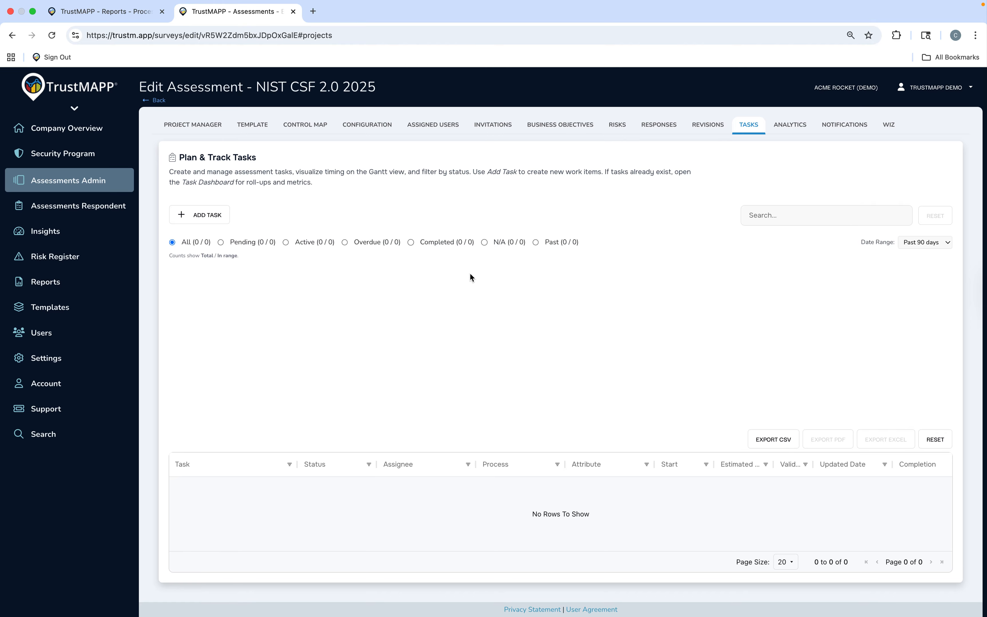
Review the assessment's task timeline on the Gantt chart, checking the GV.SC-06 Supplier due diligence and GV.OC-03 Legal regulatory and contractual requirements tasks.
scroll(482, 437, down, 1)
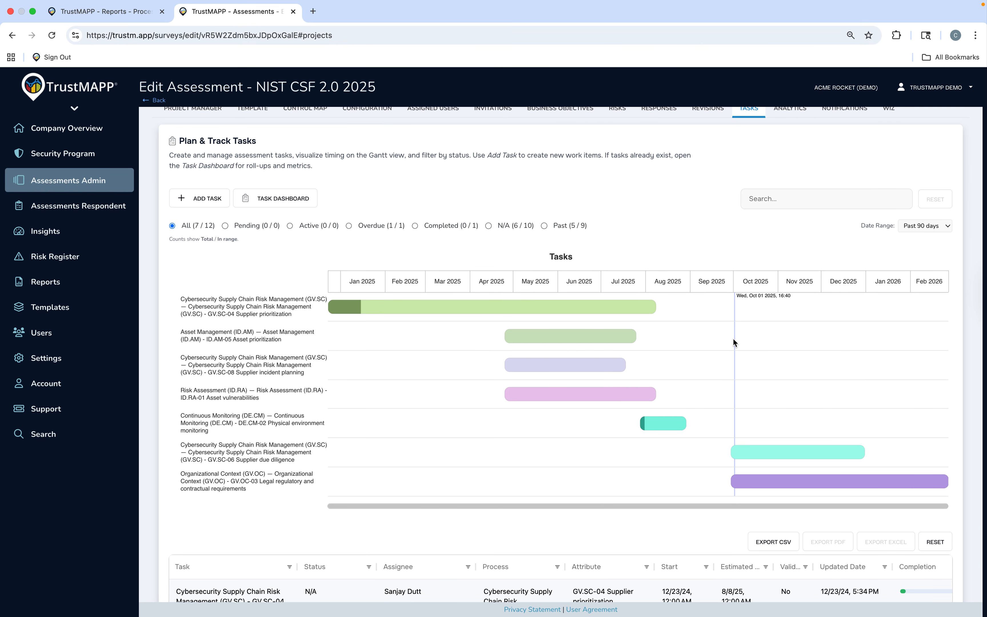
mouse_move(770, 454)
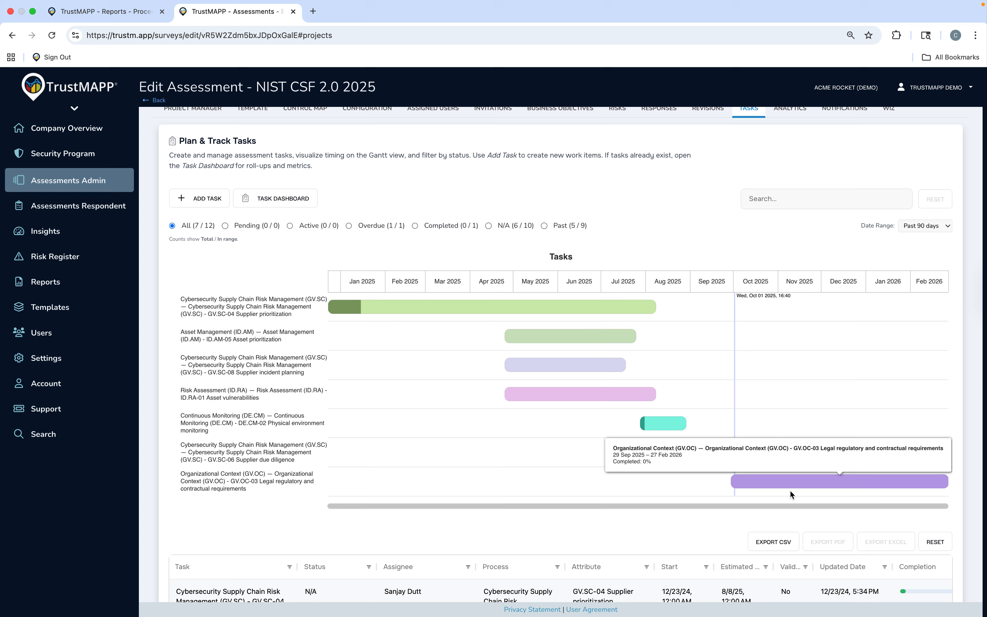
scroll(790, 488, down, 1)
scroll(790, 490, up, 2)
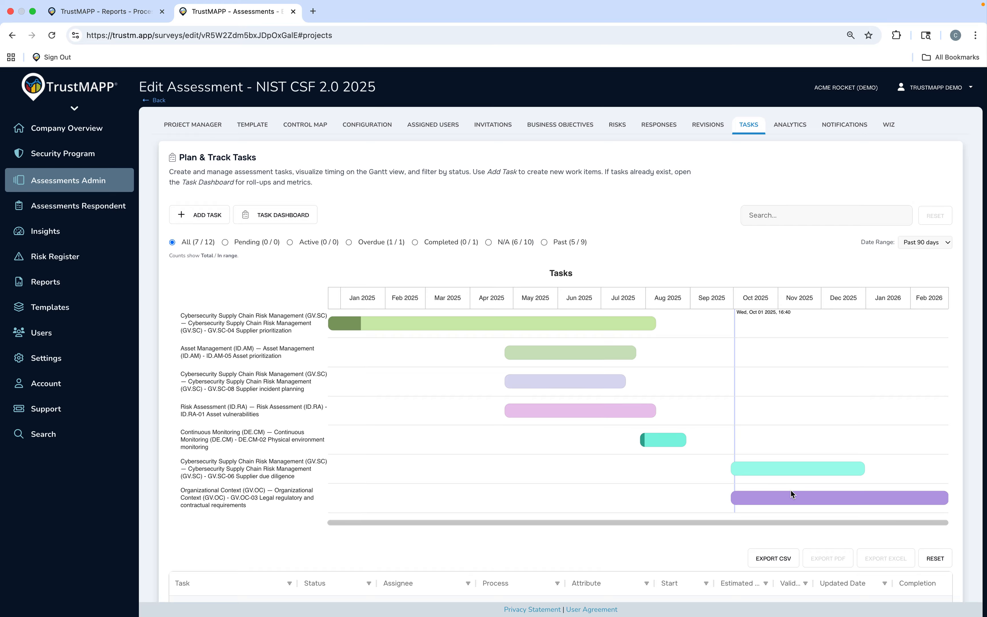
scroll(790, 486, down, 1)
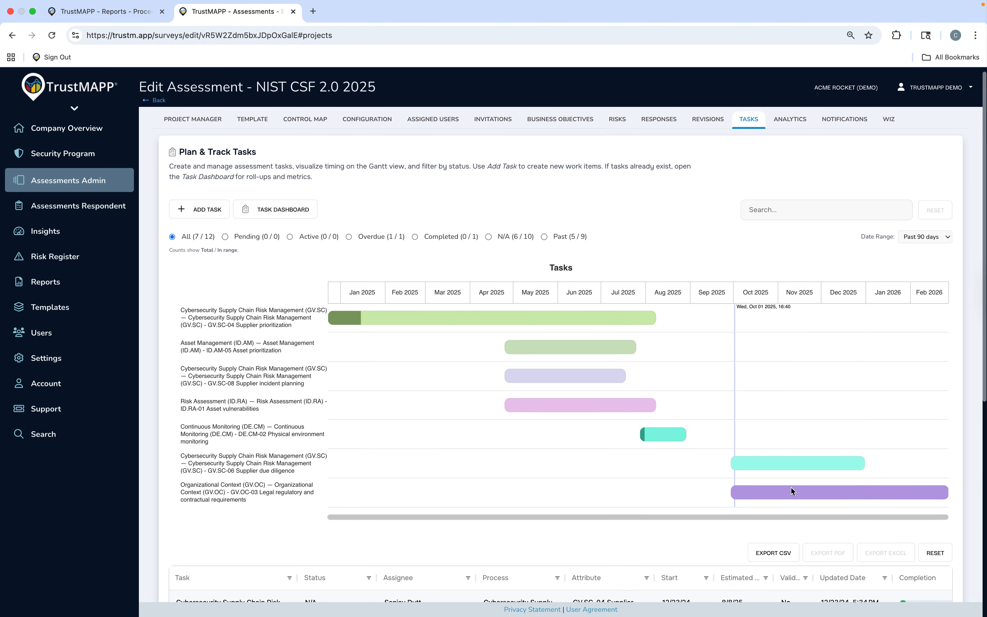
mouse_move(792, 492)
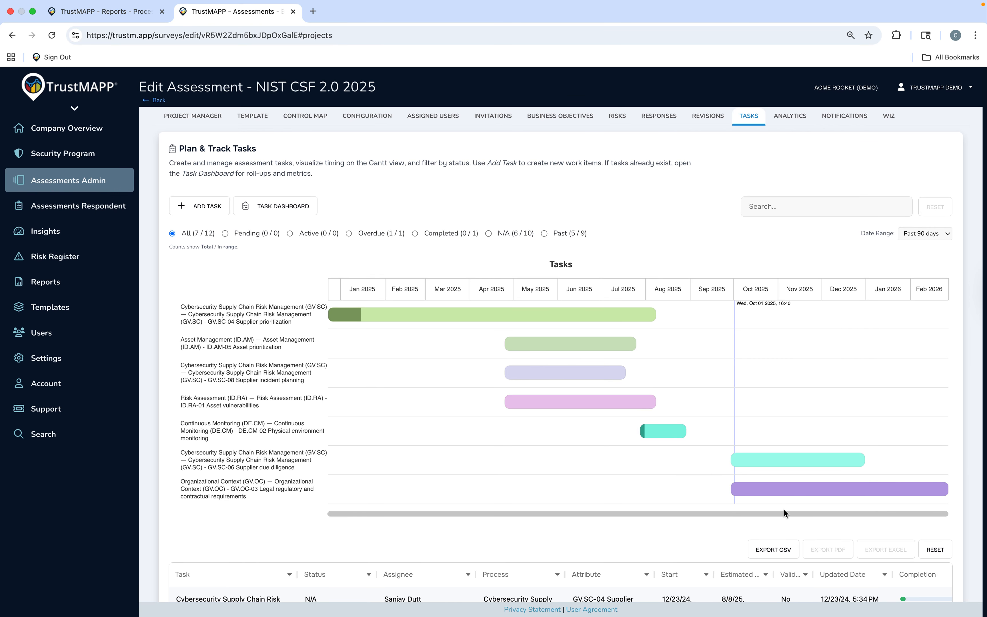
key(super+shift+5)
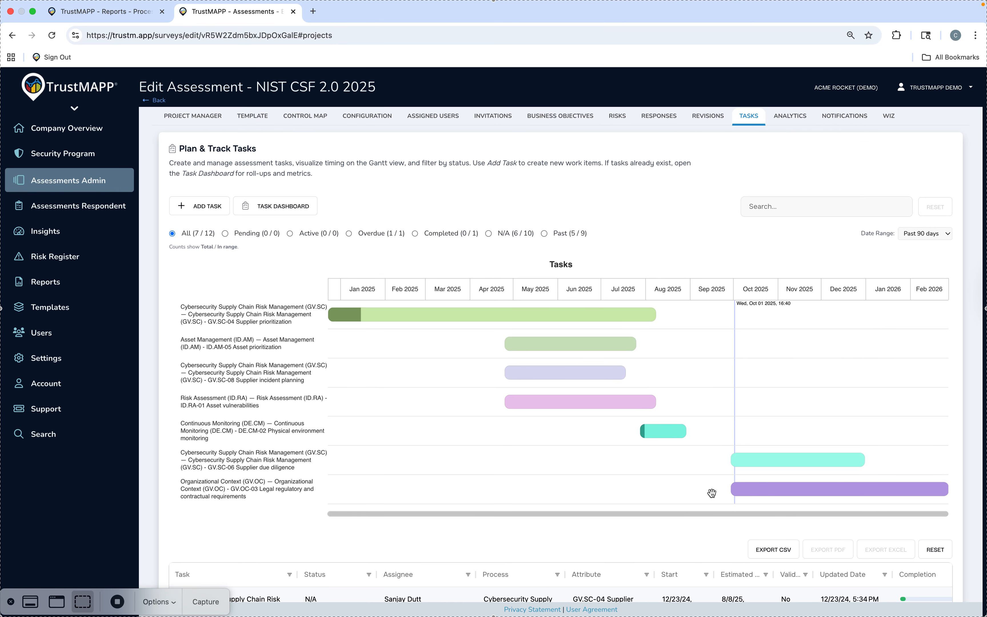